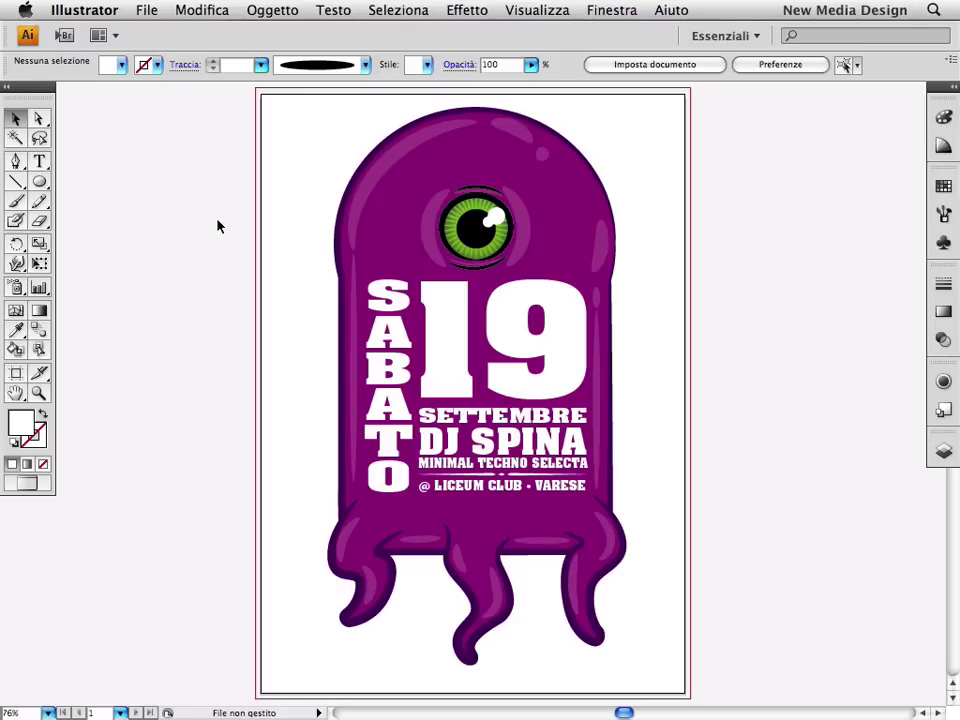
Replace the 9 in the poster's big date 19 with a 7 so it reads 17
left_click(390, 337)
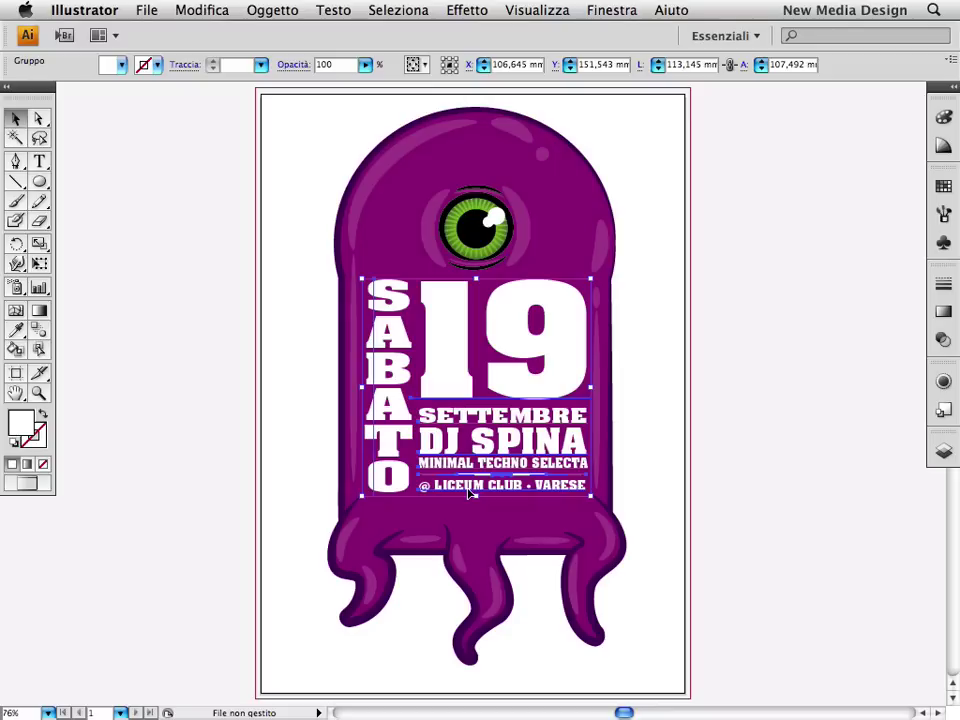
left_click(40, 163)
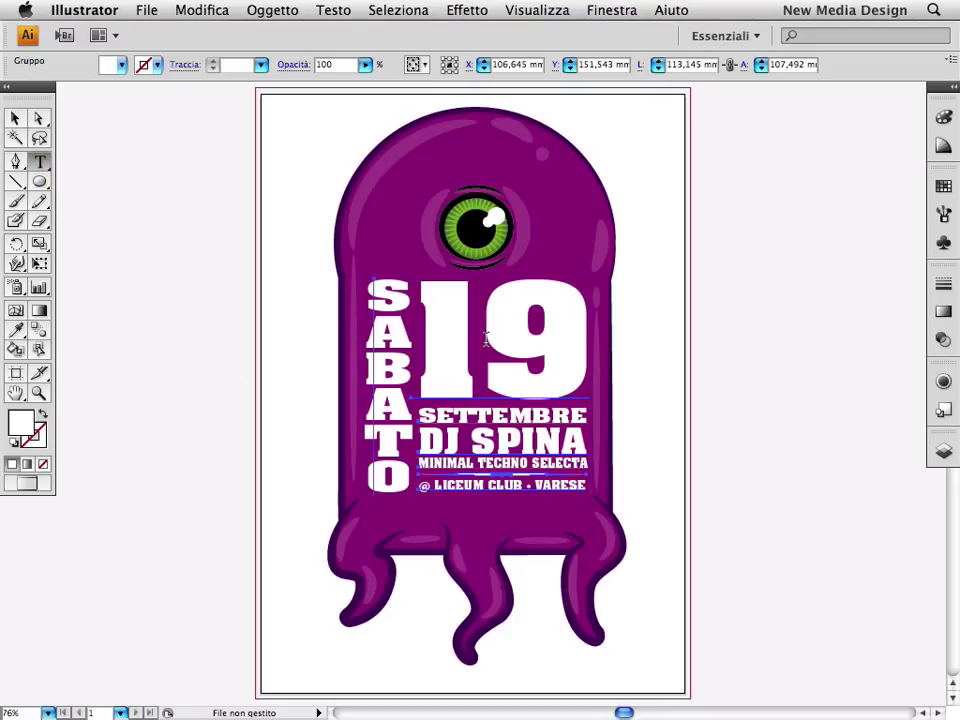
double_click(545, 335)
type("7")
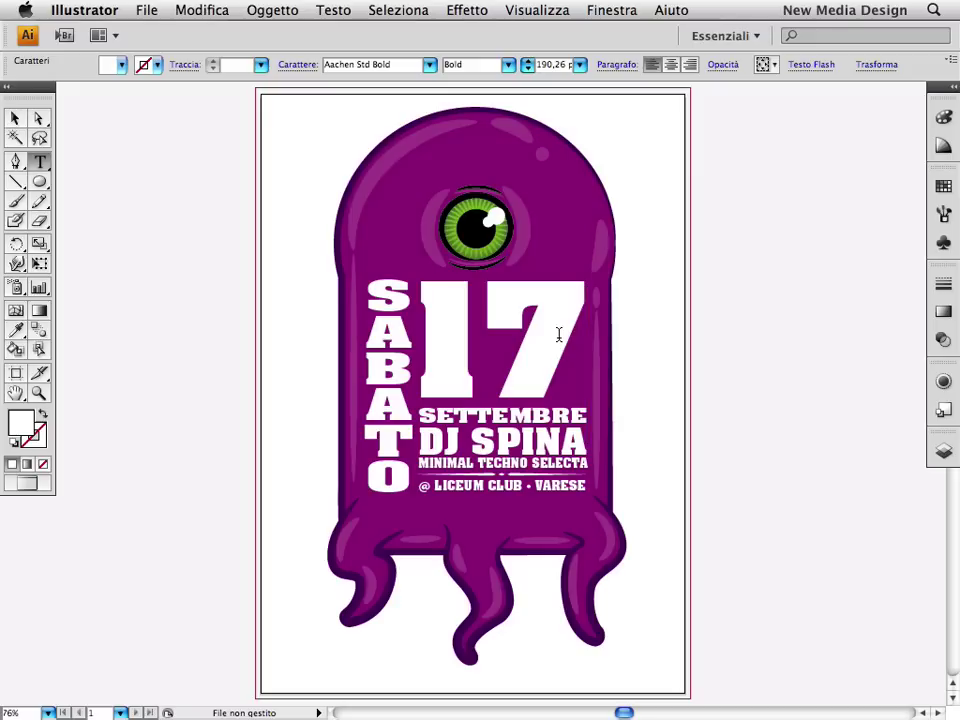
left_click(18, 120)
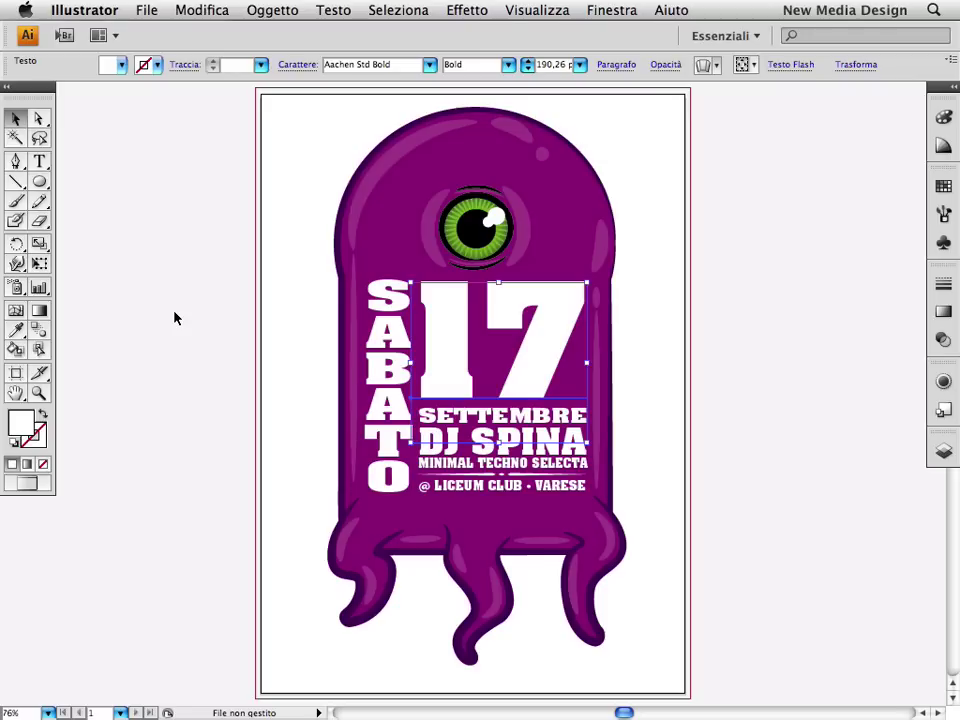
Select the whole white event text group and open the Oggetto menu
left_click(174, 318)
left_click(388, 376)
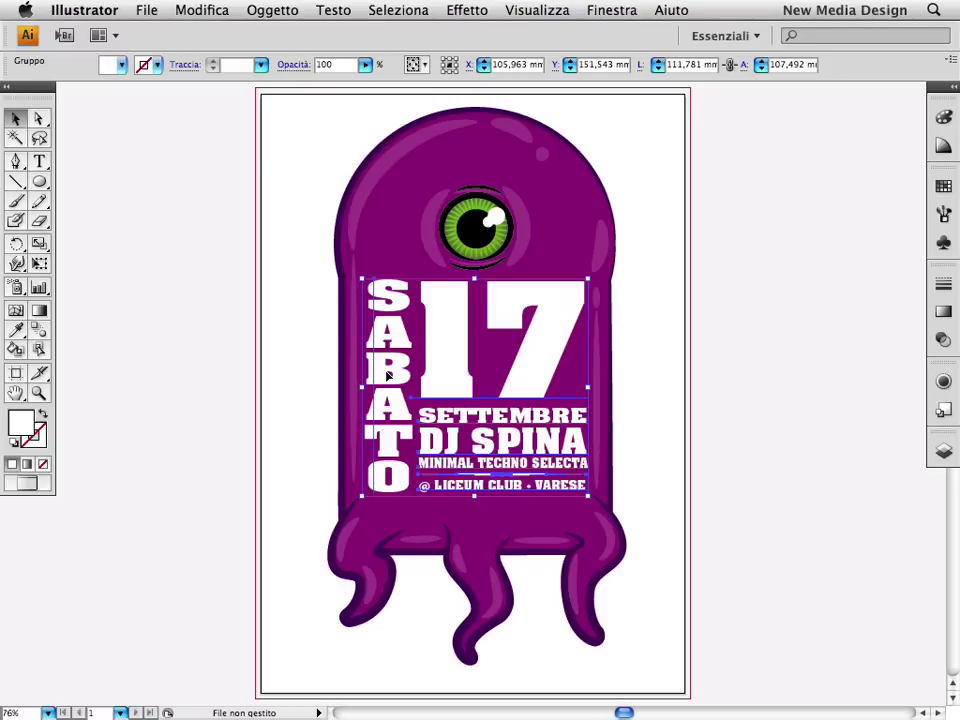
left_click(257, 9)
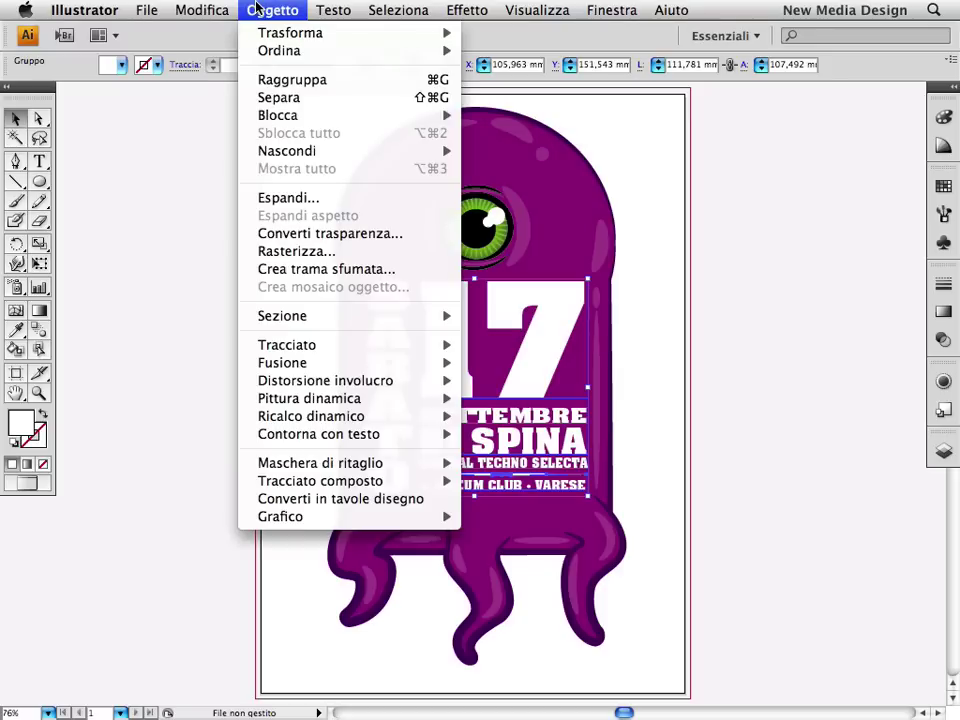
mouse_move(325, 380)
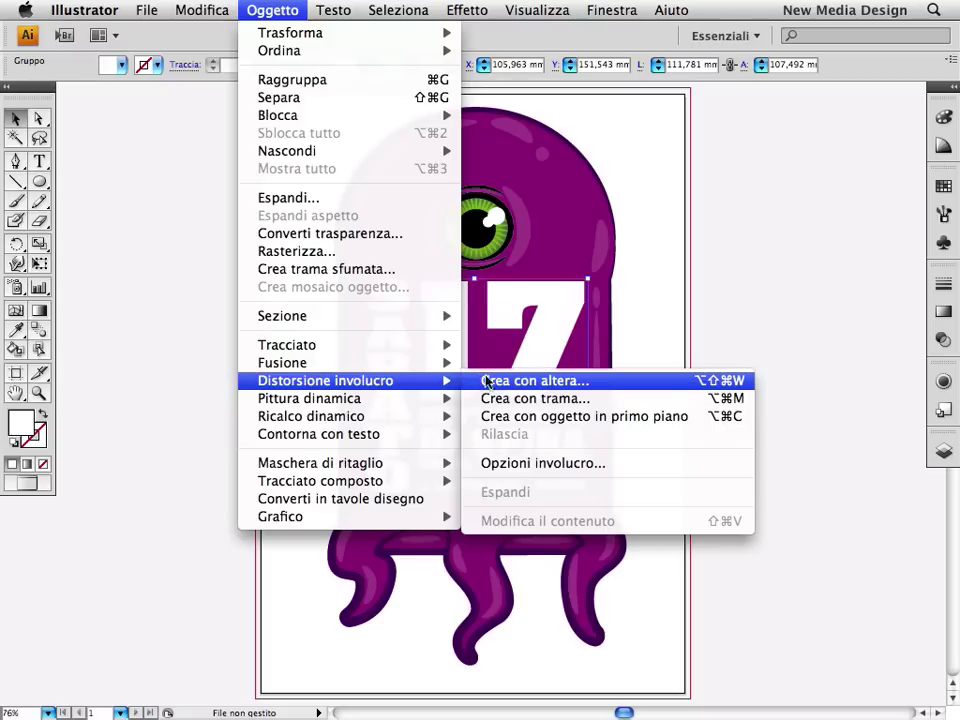
Create a warp envelope on the text group with live preview on and a stronger bend
left_click(601, 385)
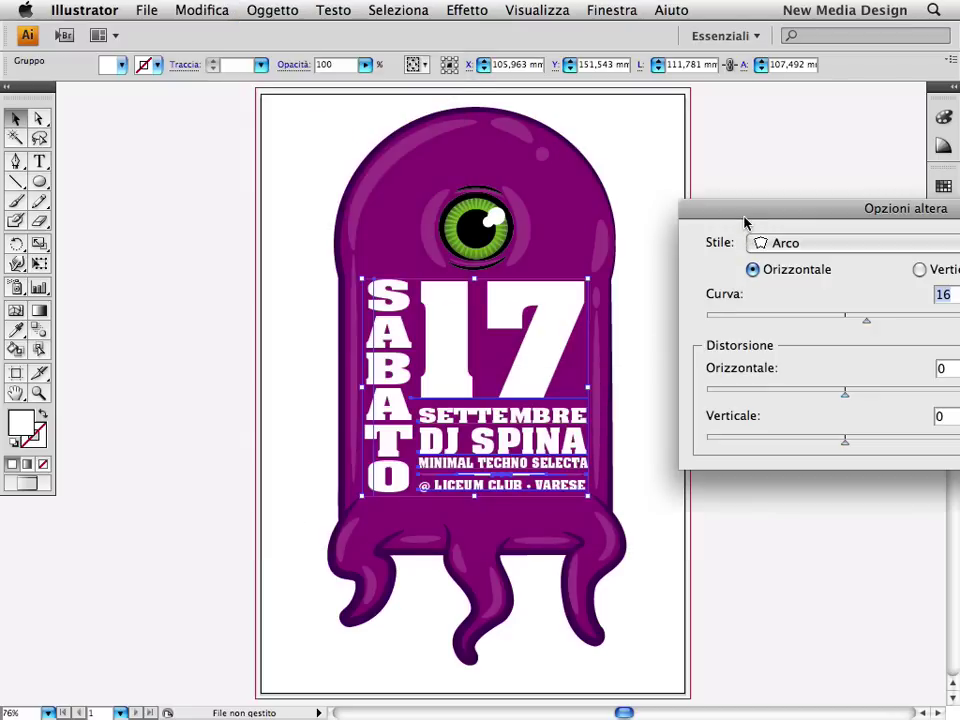
mouse_move(736, 222)
left_mouse_down()
mouse_move(425, 175)
mouse_move(297, 183)
left_mouse_up()
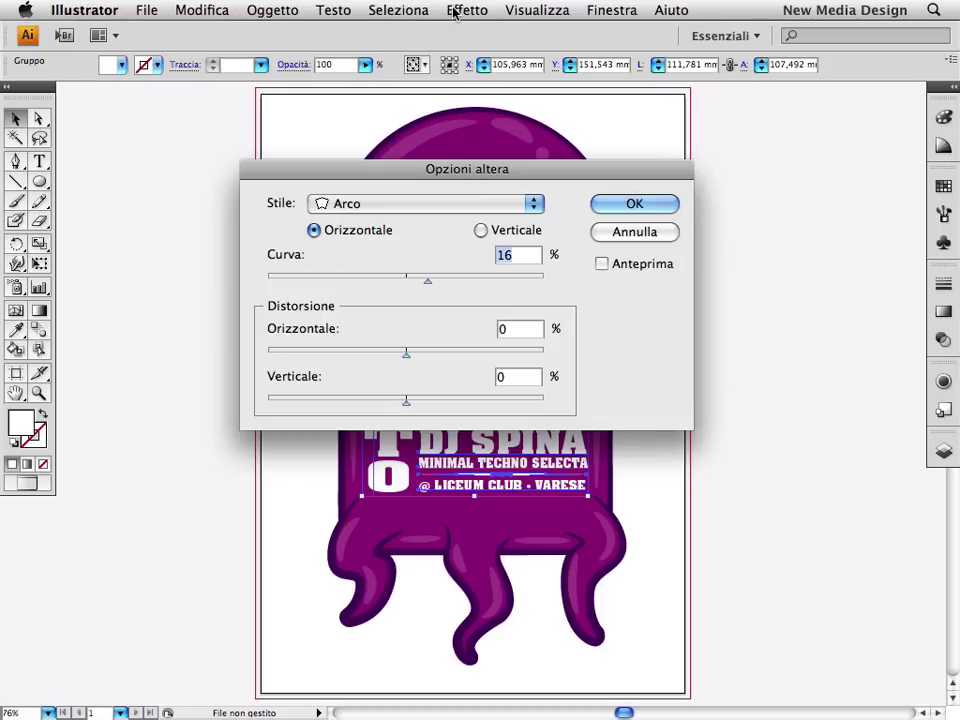
left_click(601, 263)
mouse_move(571, 209)
left_mouse_down()
mouse_move(560, 277)
mouse_move(643, 422)
mouse_move(666, 399)
left_mouse_up()
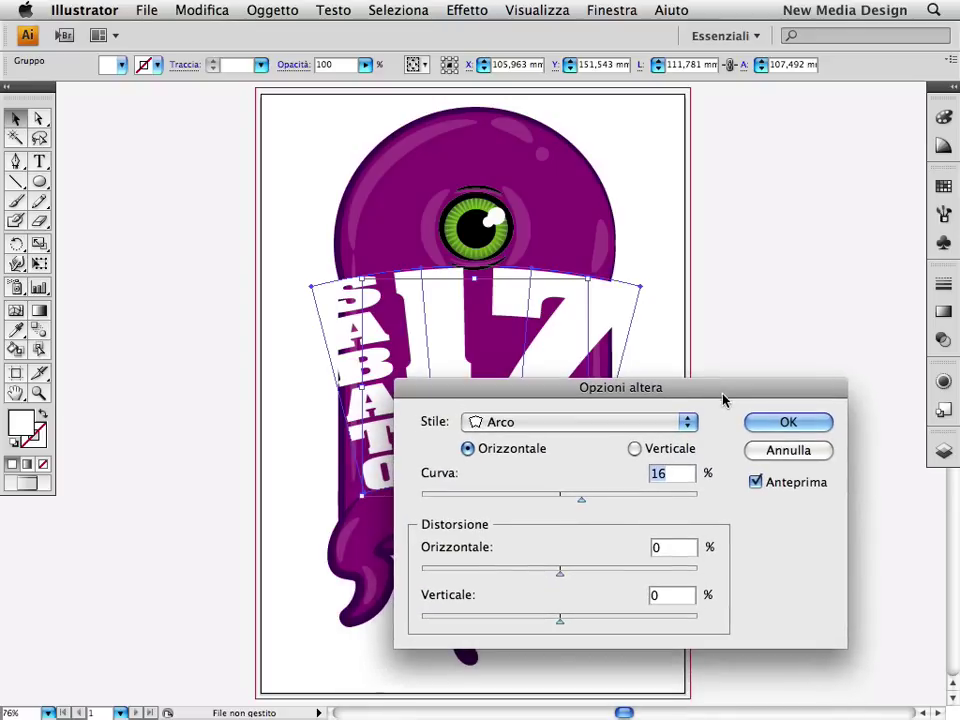
left_click_drag(583, 501, 597, 505)
Try the Arcata and Arco warp styles with various horizontal and vertical distortions
left_click(550, 422)
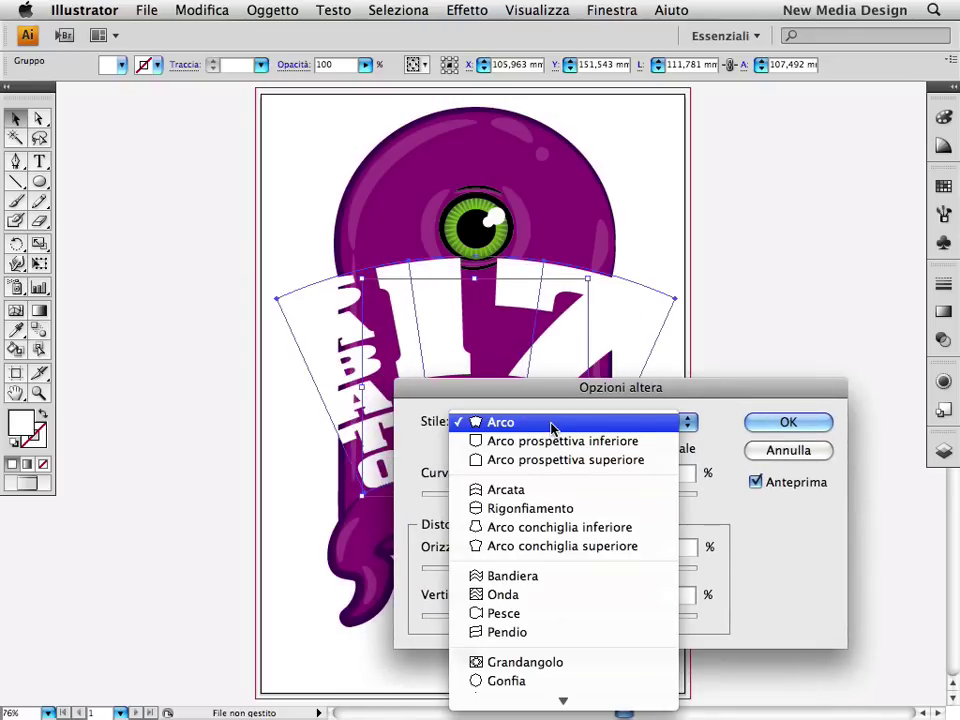
mouse_move(563, 706)
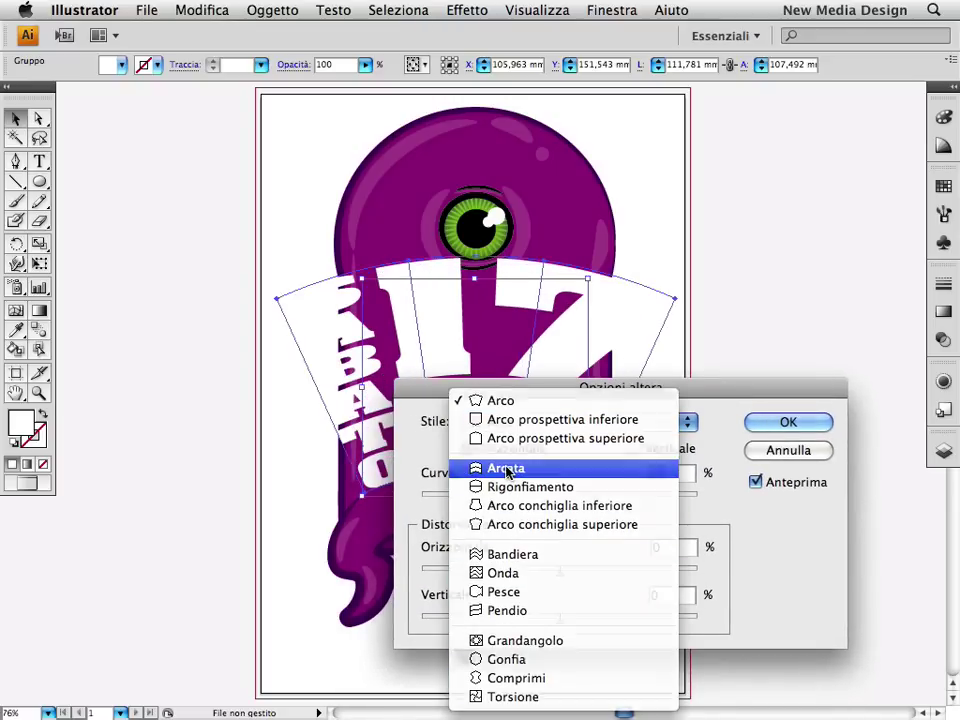
left_click(506, 468)
left_click_drag(506, 392, 500, 399)
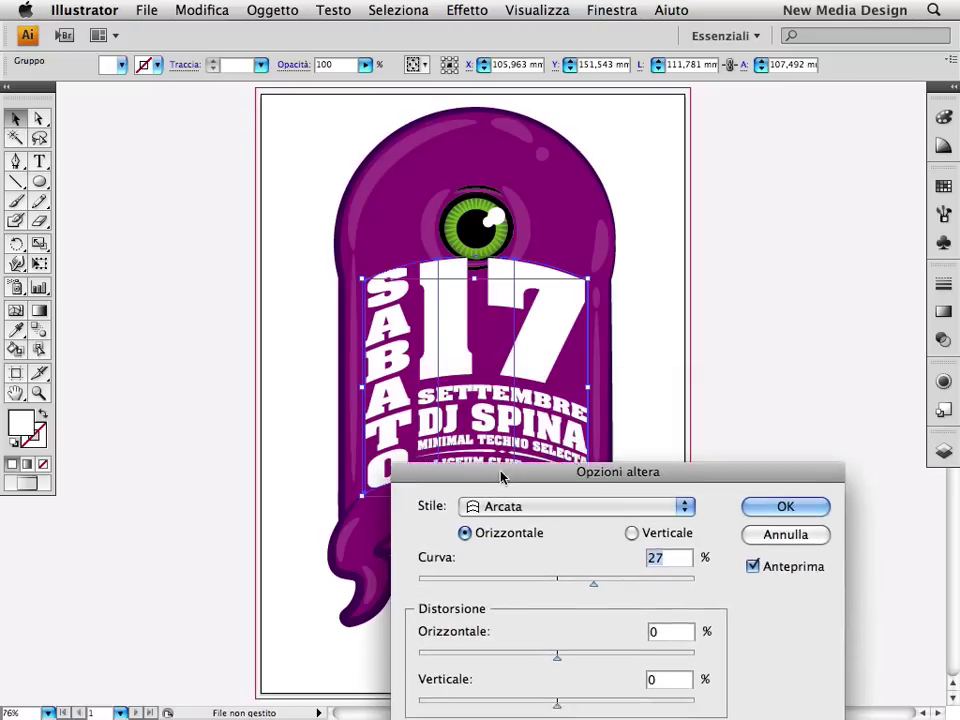
left_click(507, 429)
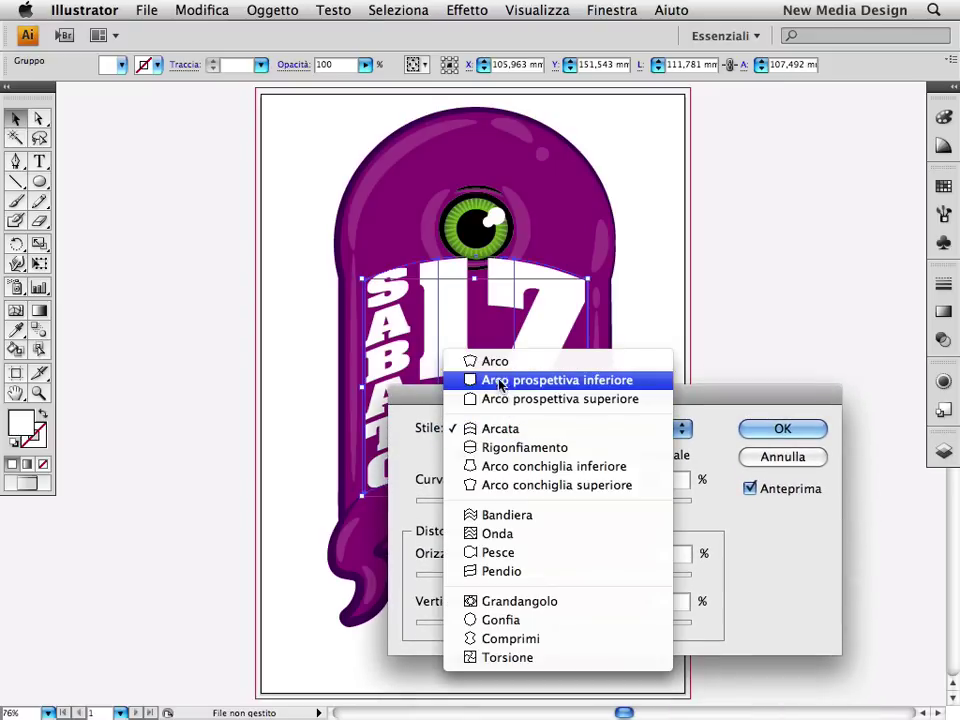
left_click(455, 360)
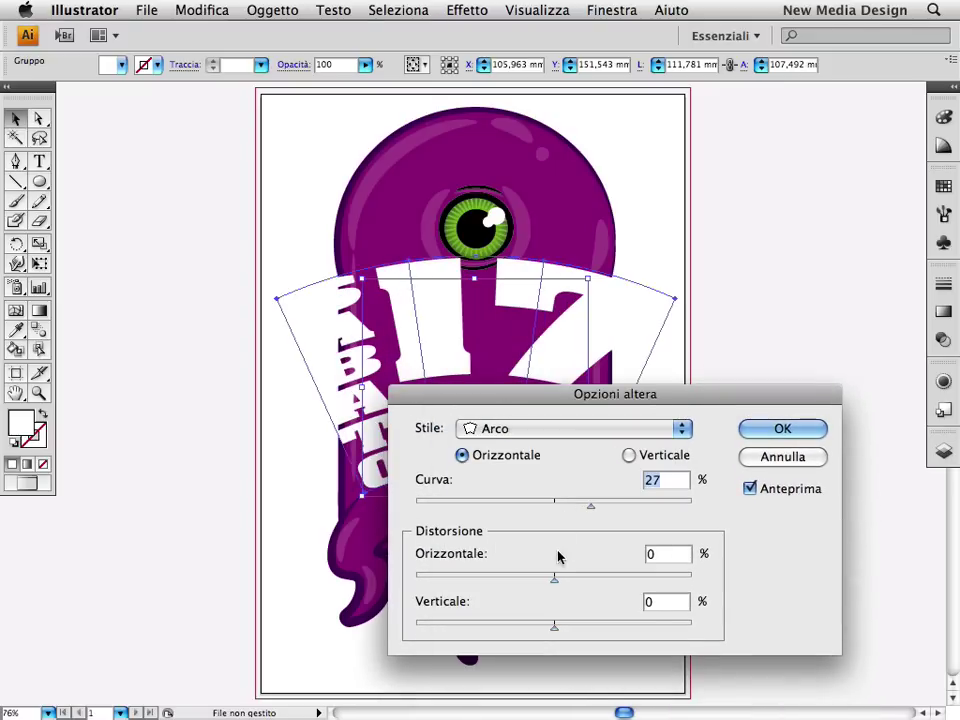
left_click_drag(554, 579, 531, 579)
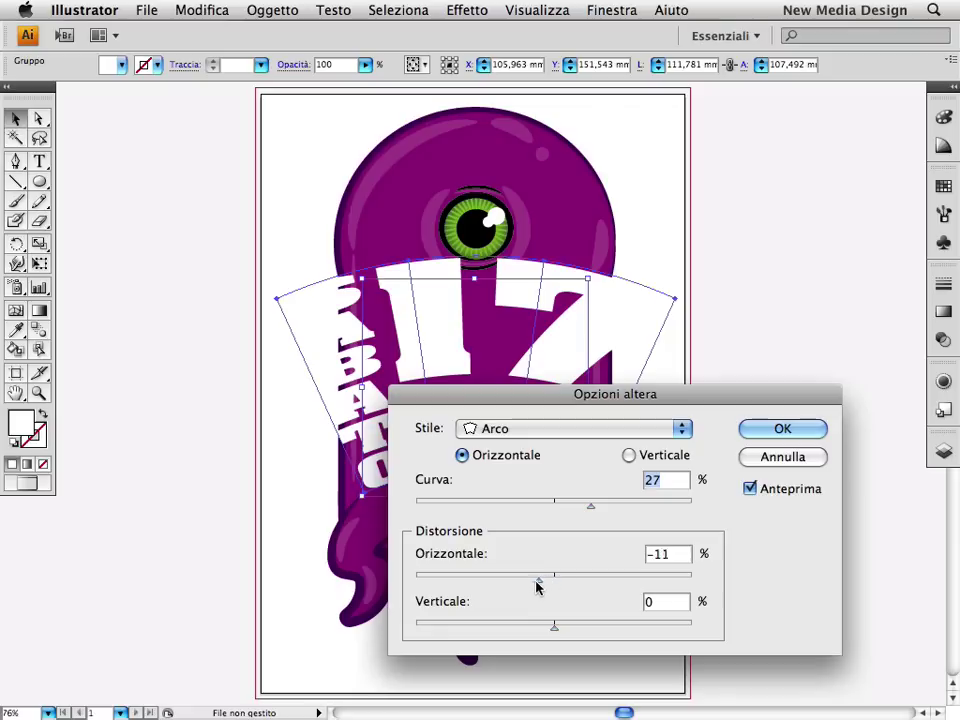
left_click_drag(568, 626, 591, 627)
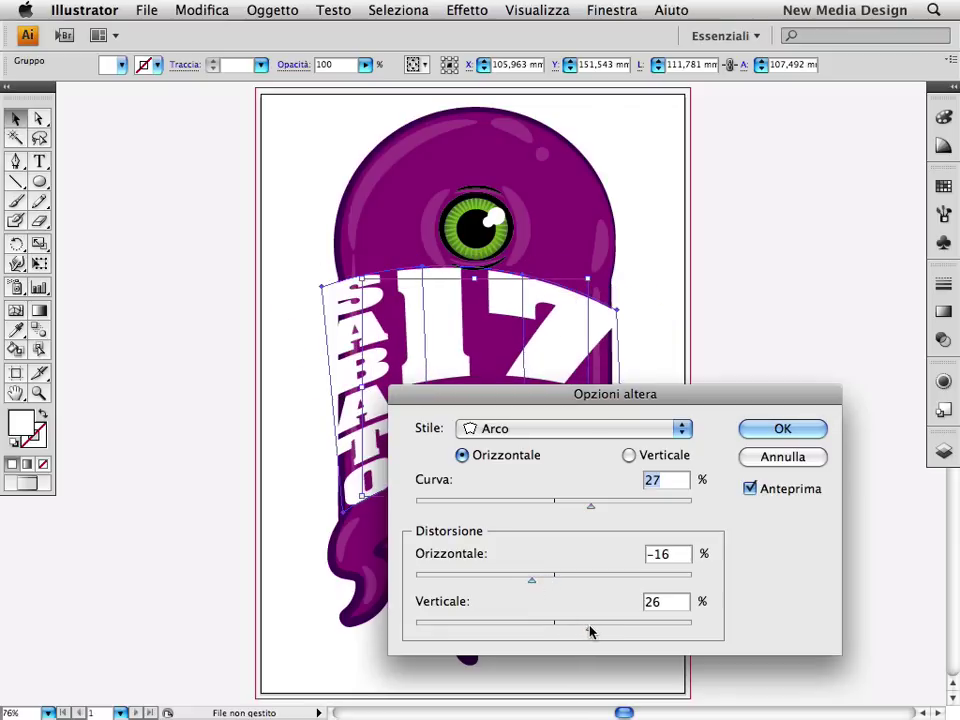
left_click_drag(531, 579, 574, 581)
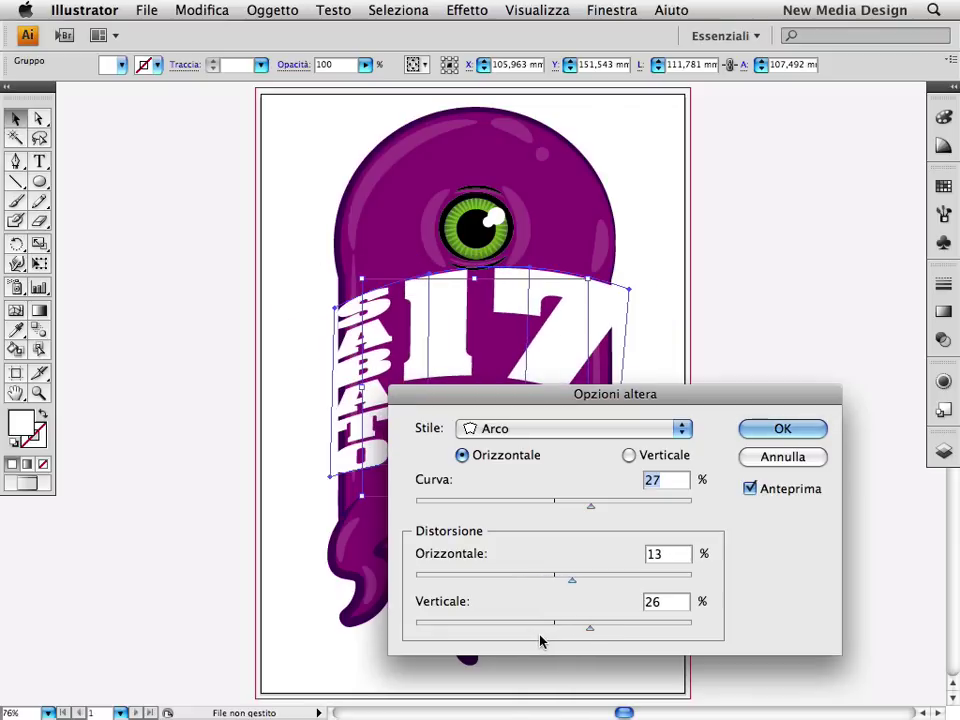
left_click_drag(538, 626, 528, 631)
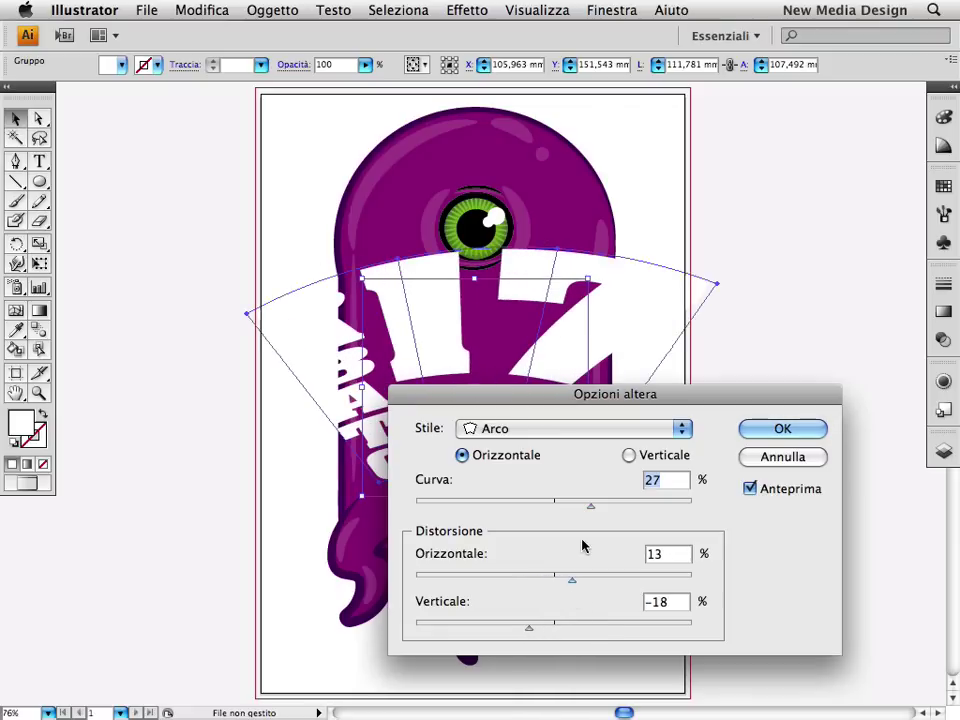
Apply an Arco prospettiva inferiore warp with −37% bend and both distortions at 0
left_click(549, 432)
left_click(550, 448)
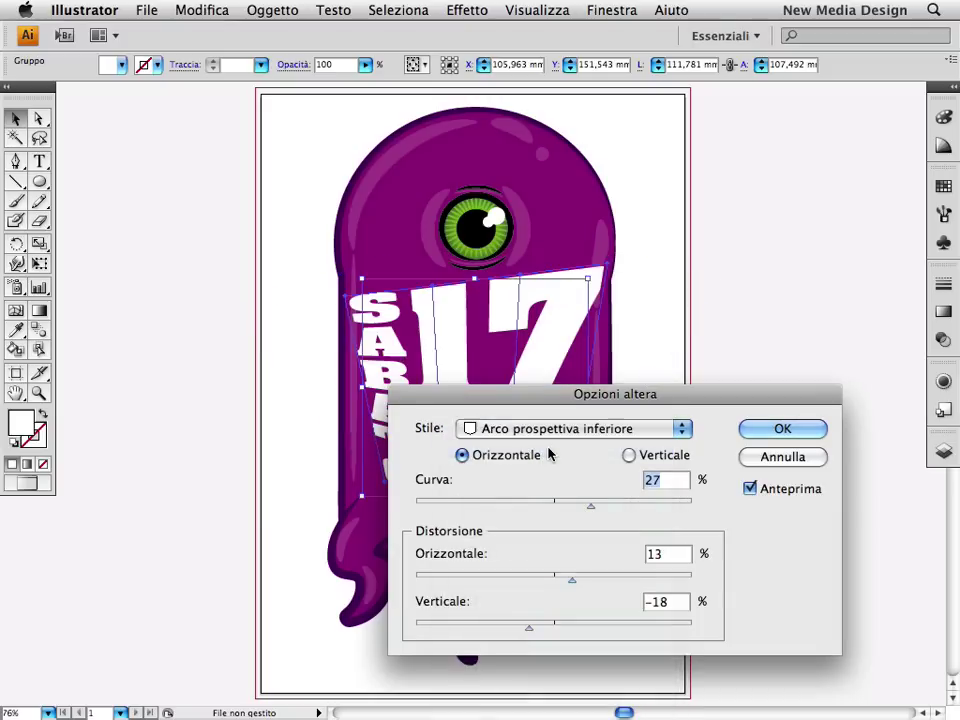
left_click_drag(591, 505, 555, 505)
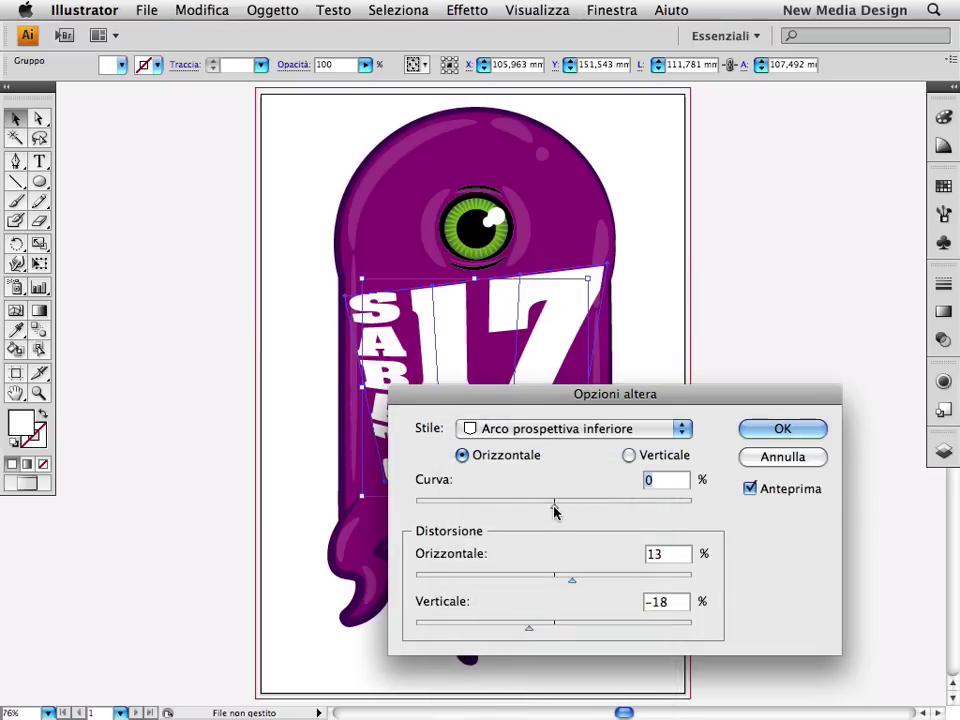
left_click(557, 577)
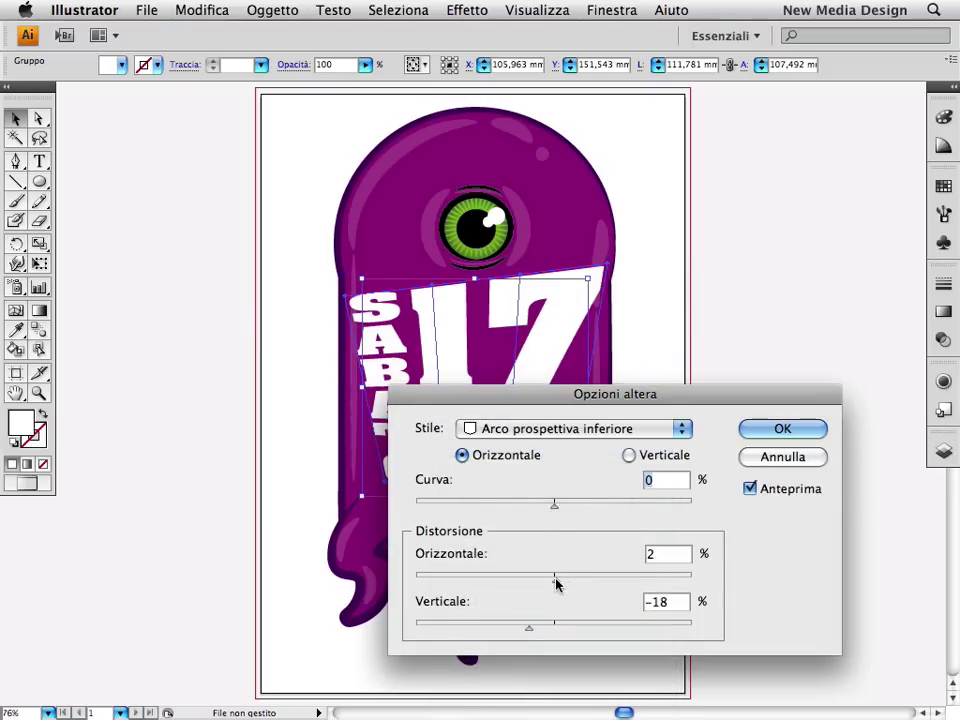
left_click(553, 623)
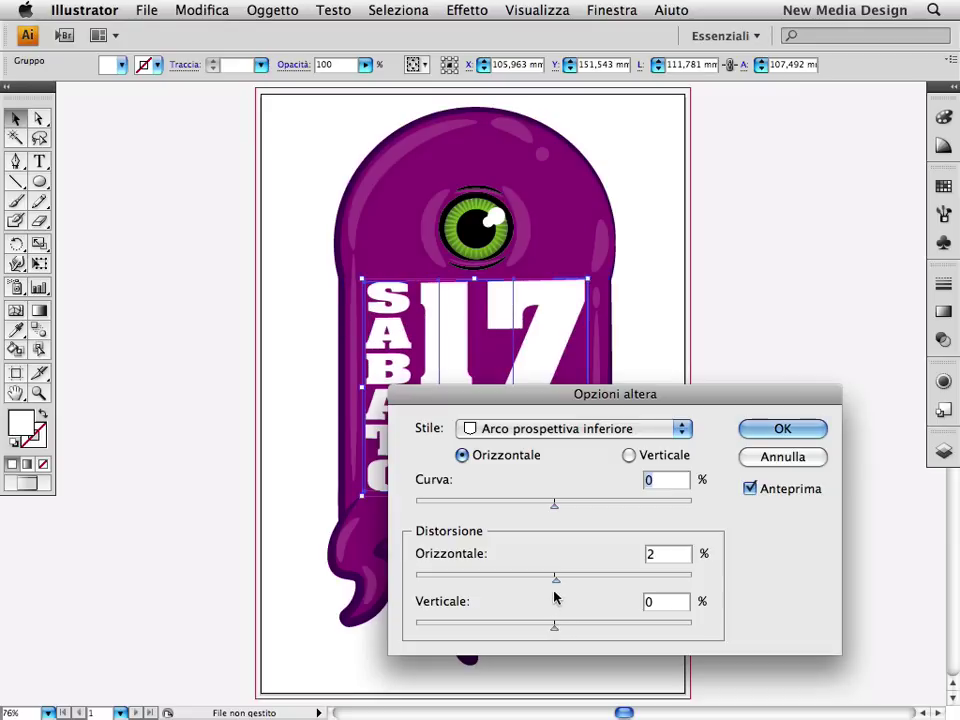
left_click_drag(553, 577, 555, 577)
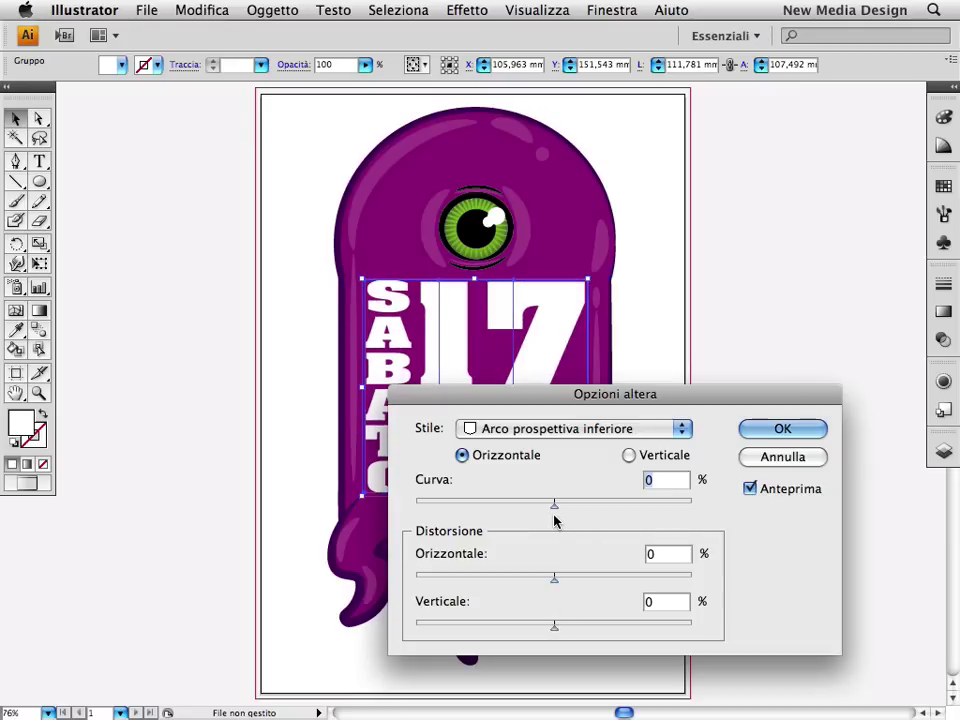
mouse_move(555, 505)
left_mouse_down()
mouse_move(613, 506)
mouse_move(502, 506)
left_mouse_up()
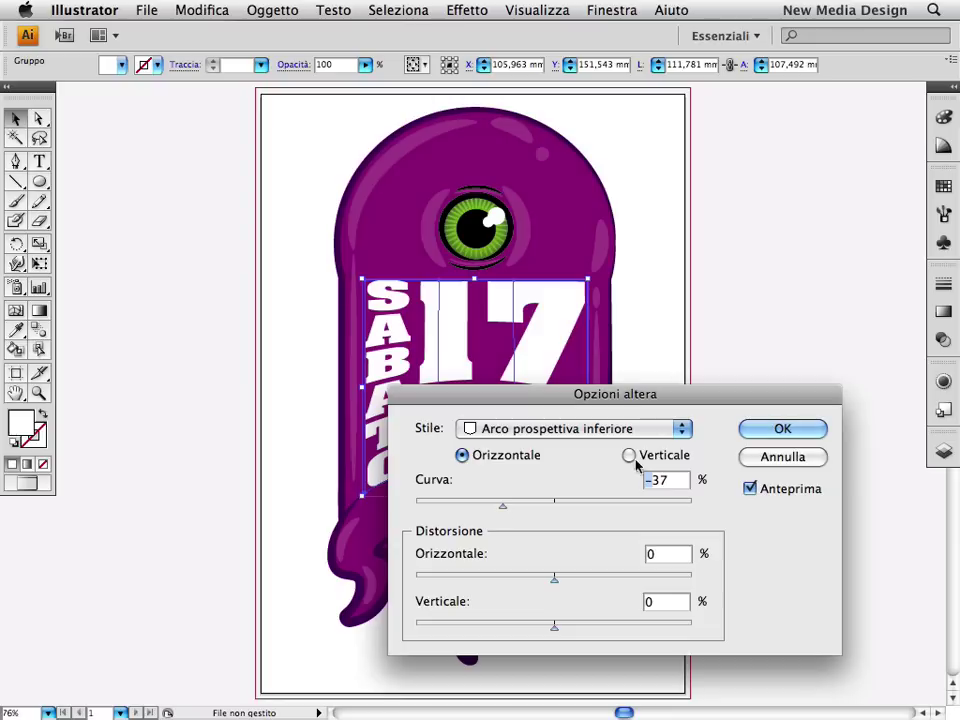
left_click(760, 435)
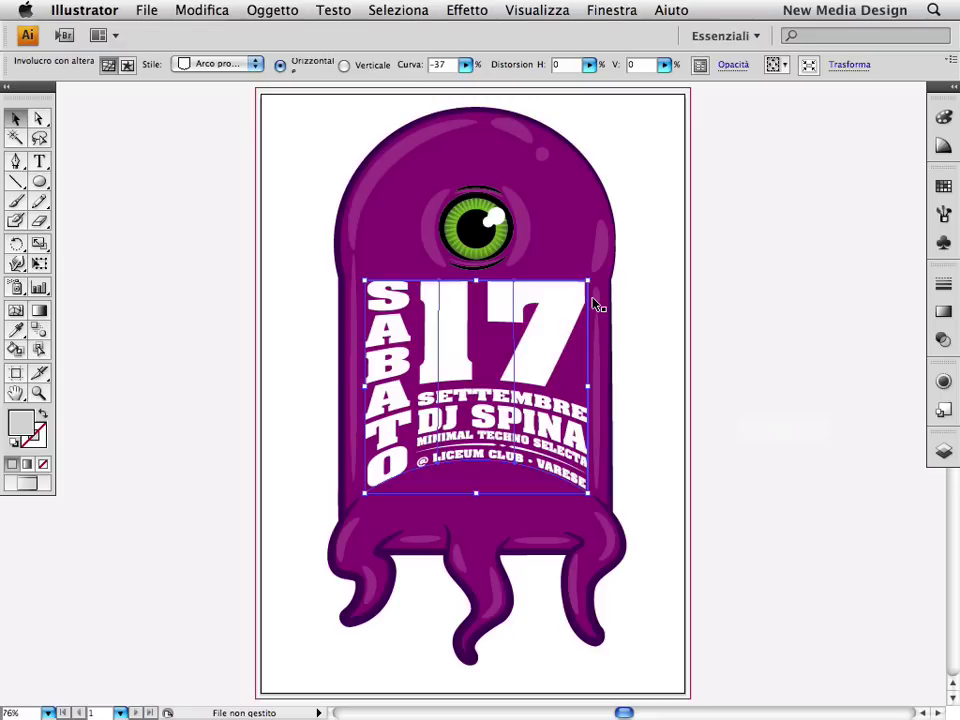
Reshape the envelope's lower edge under LICEUM CLUB into a deeper arch
left_click(40, 120)
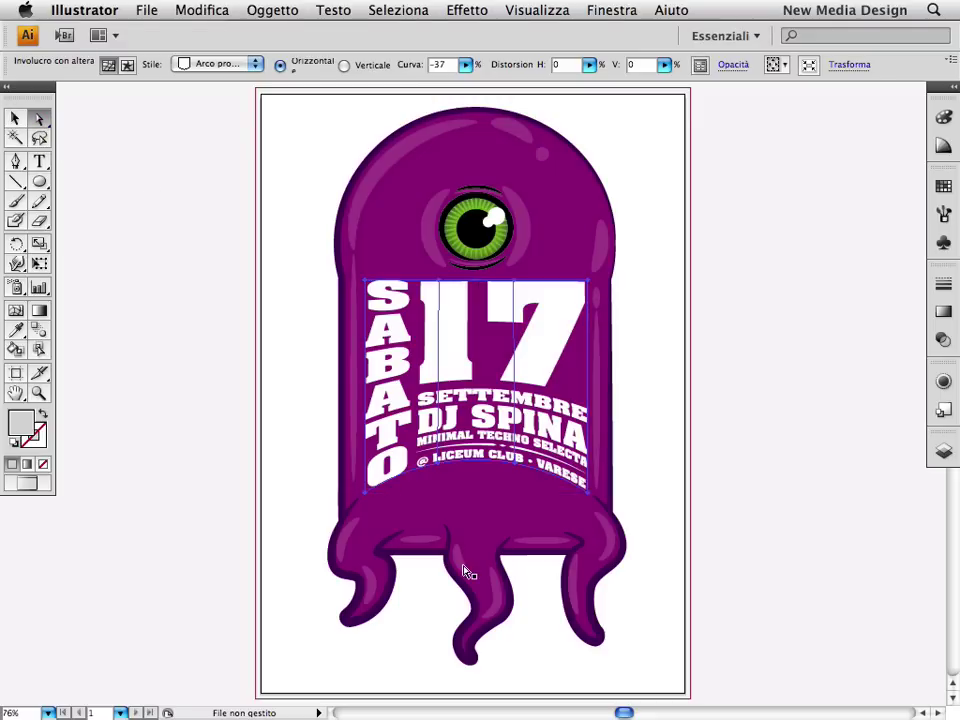
left_click(440, 467)
left_click(440, 467)
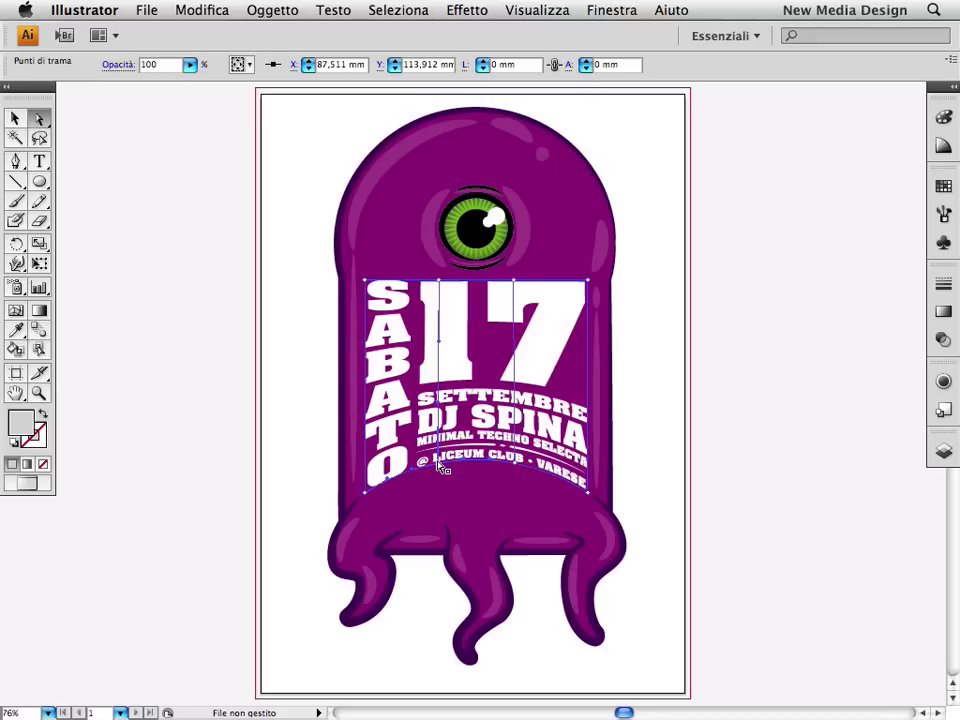
mouse_move(440, 467)
left_mouse_down()
mouse_move(417, 491)
mouse_move(497, 467)
left_mouse_up()
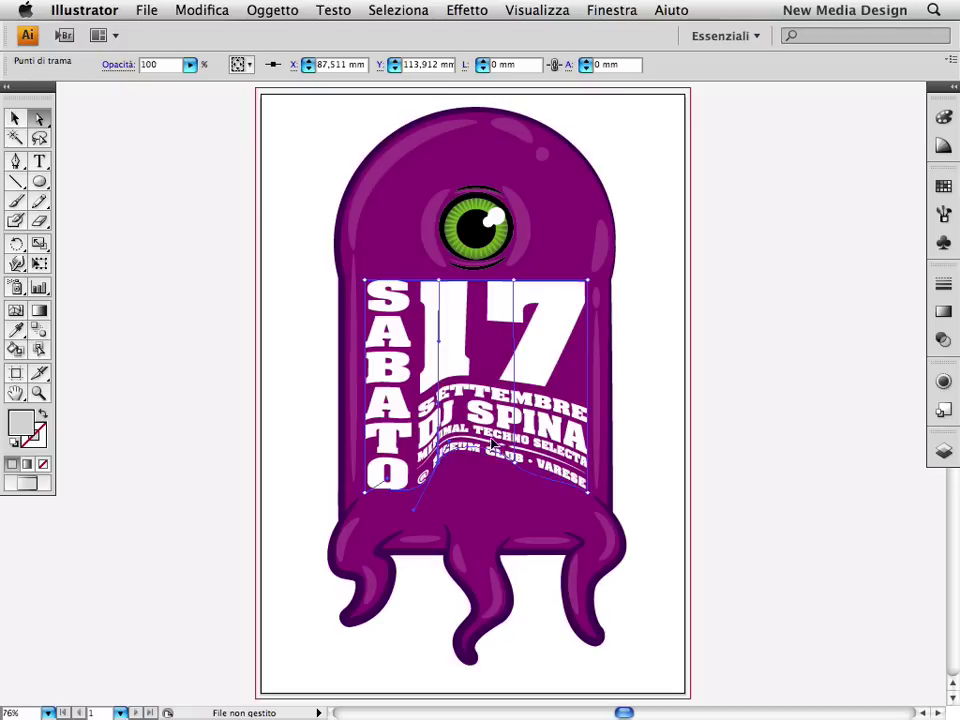
left_click_drag(496, 466, 497, 426)
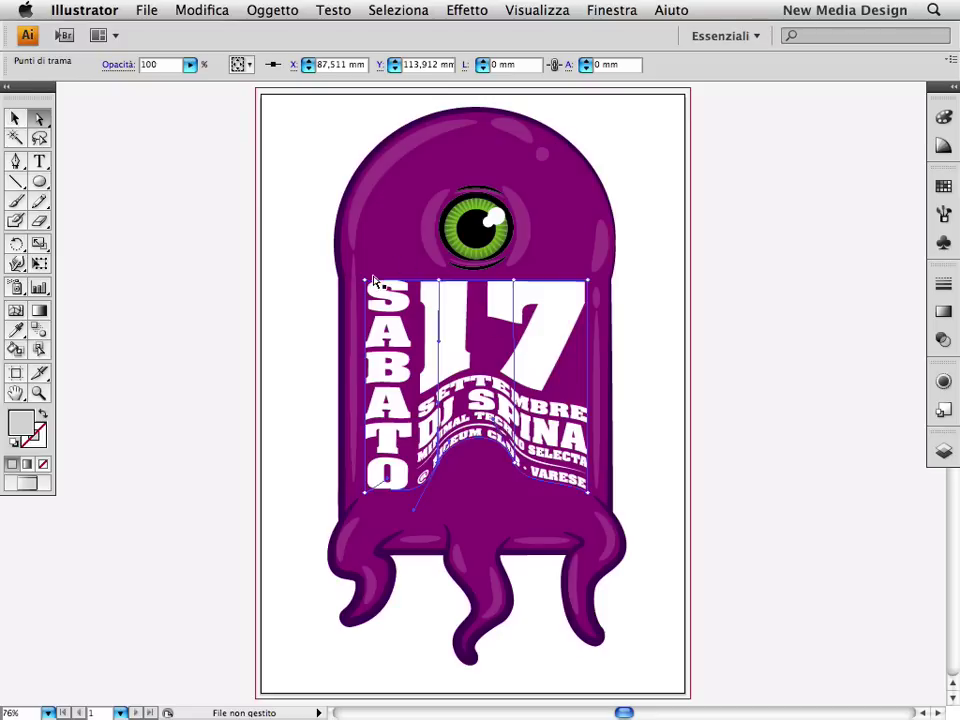
Pull the envelope's top corners up beside the eye, dip the top near the 1, then deselect
left_click_drag(365, 283, 366, 191)
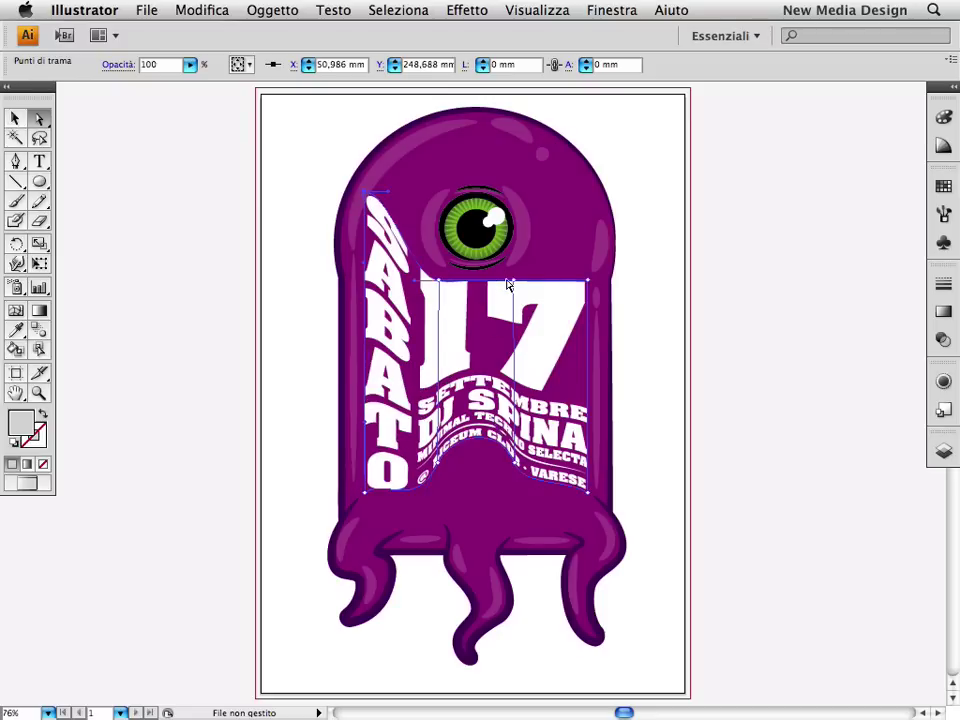
left_click_drag(588, 288, 584, 210)
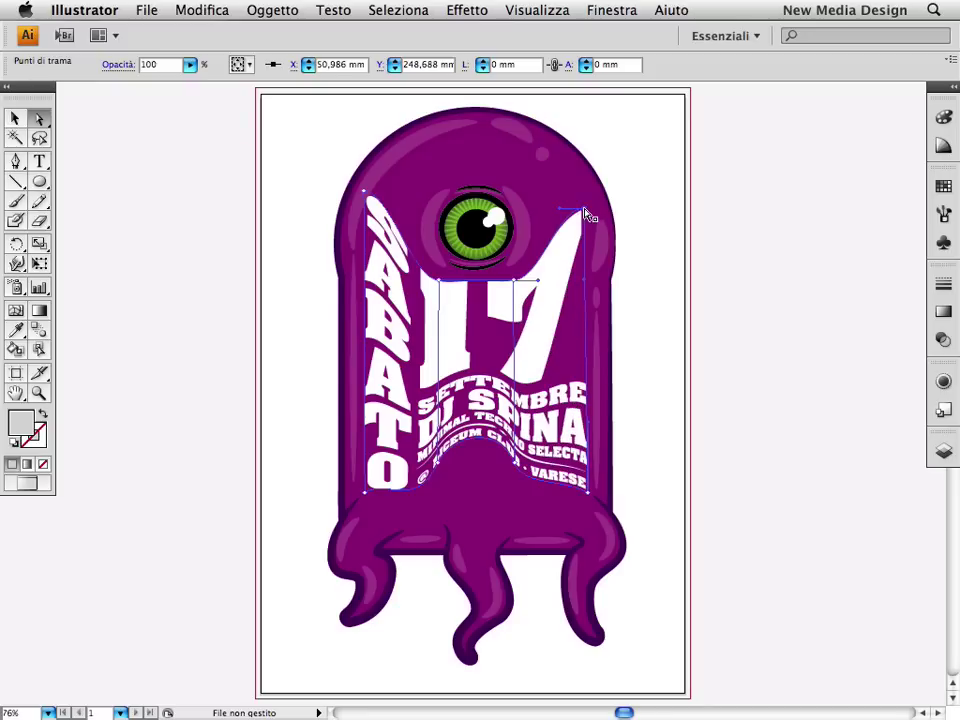
left_click_drag(443, 279, 437, 297)
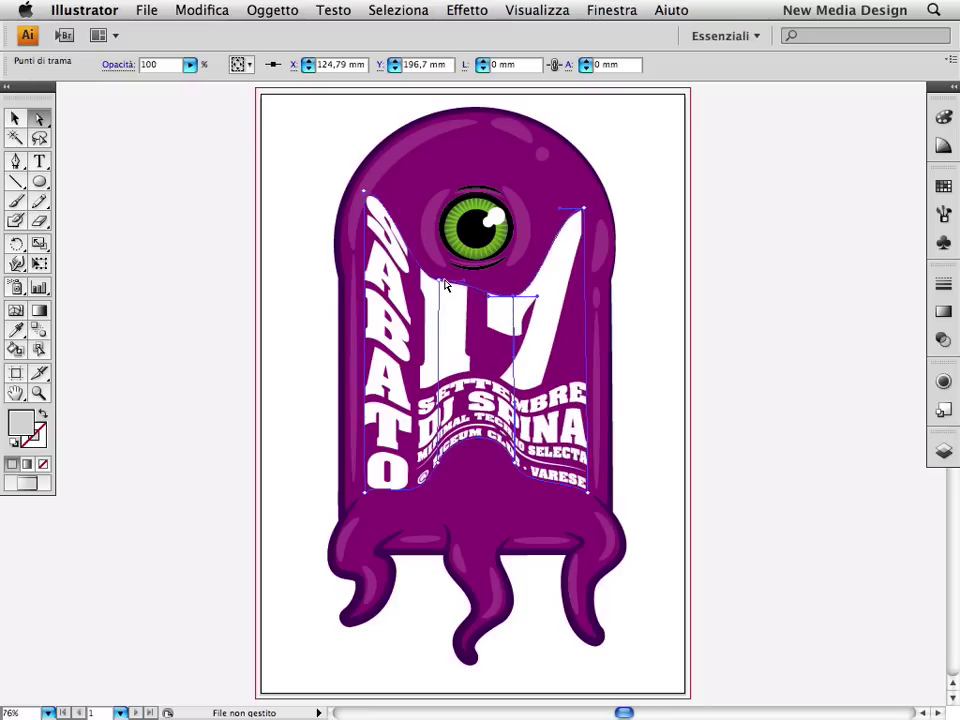
left_click(455, 299)
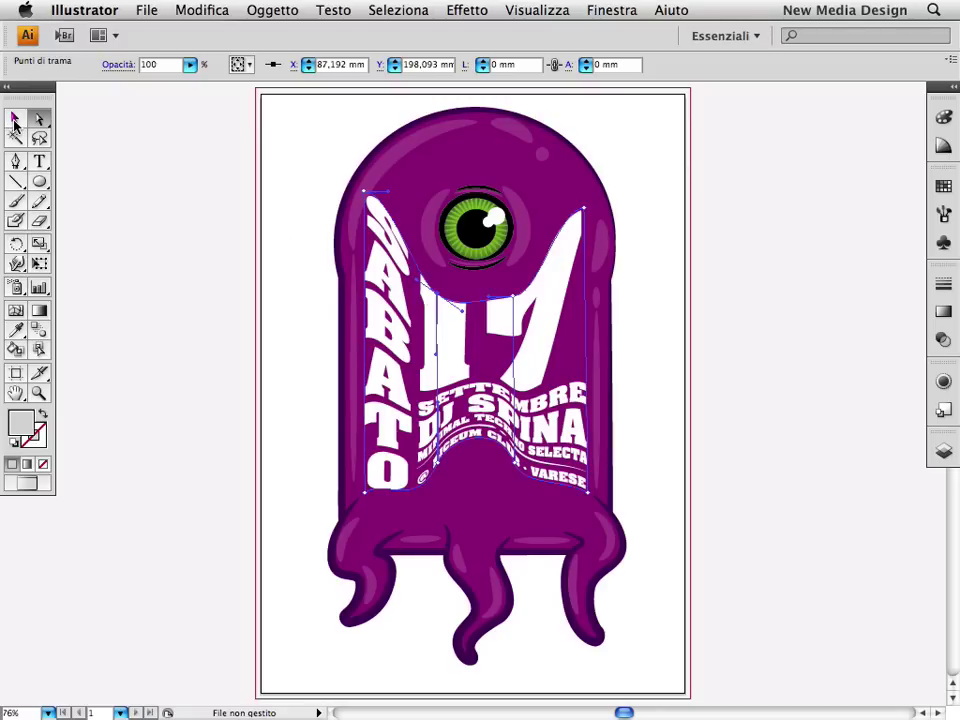
left_click(15, 120)
left_click(174, 300)
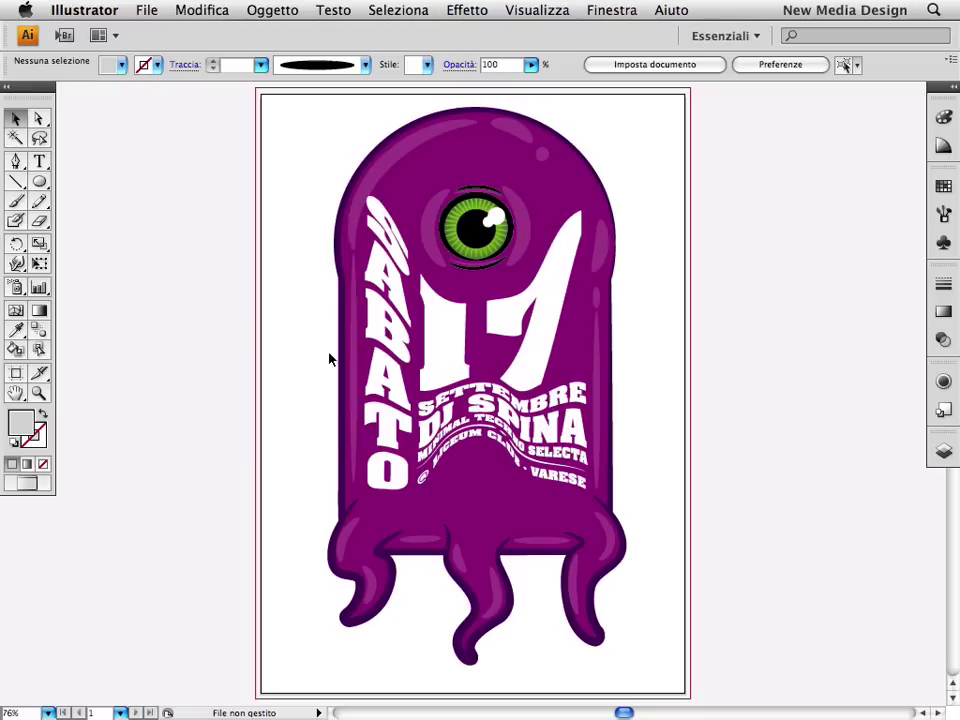
Select the warped text envelope and switch it to Edit Contents mode
left_click(391, 338)
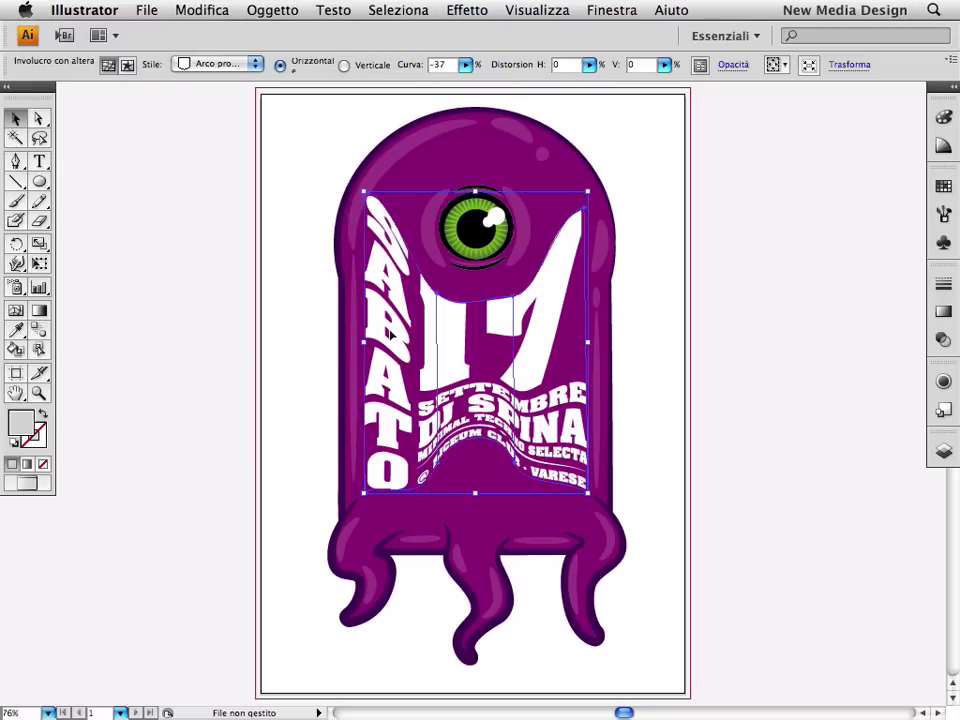
left_click(127, 65)
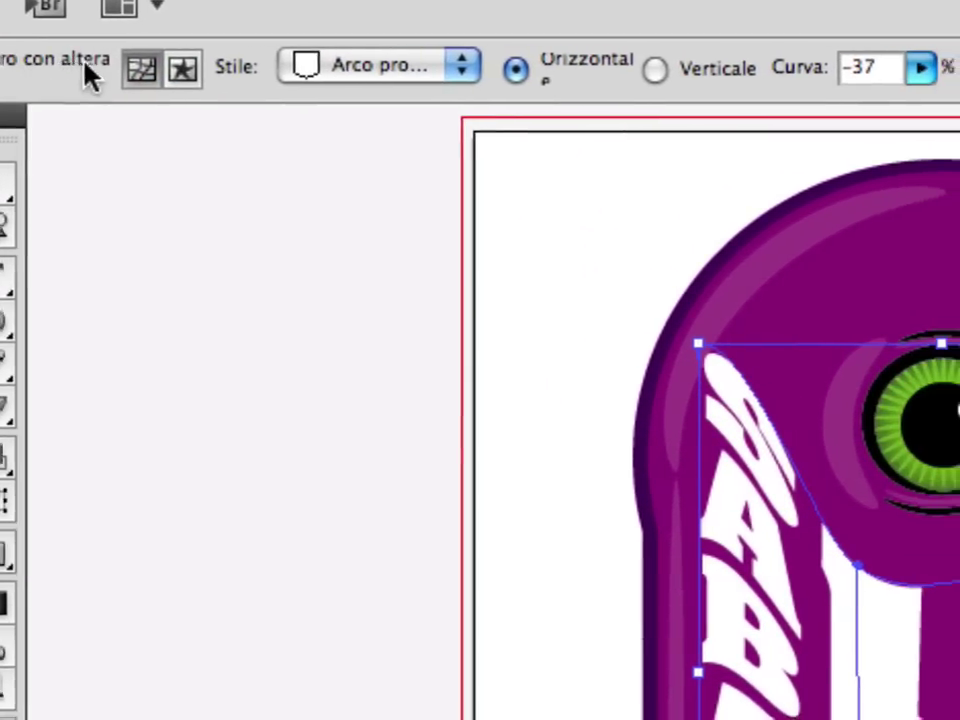
left_click(141, 67)
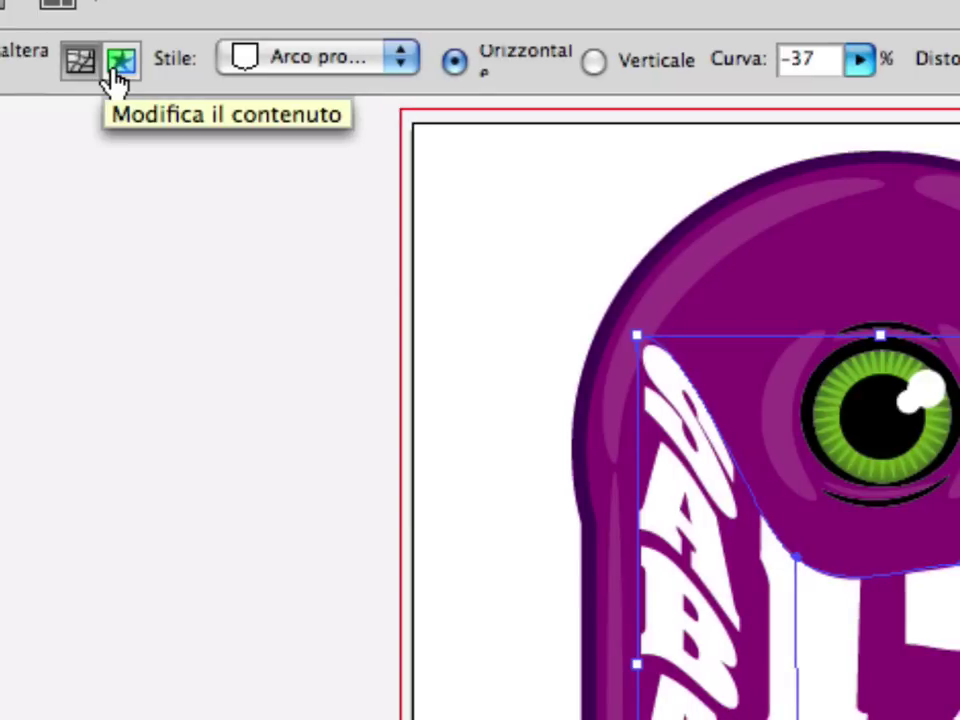
left_click(115, 72)
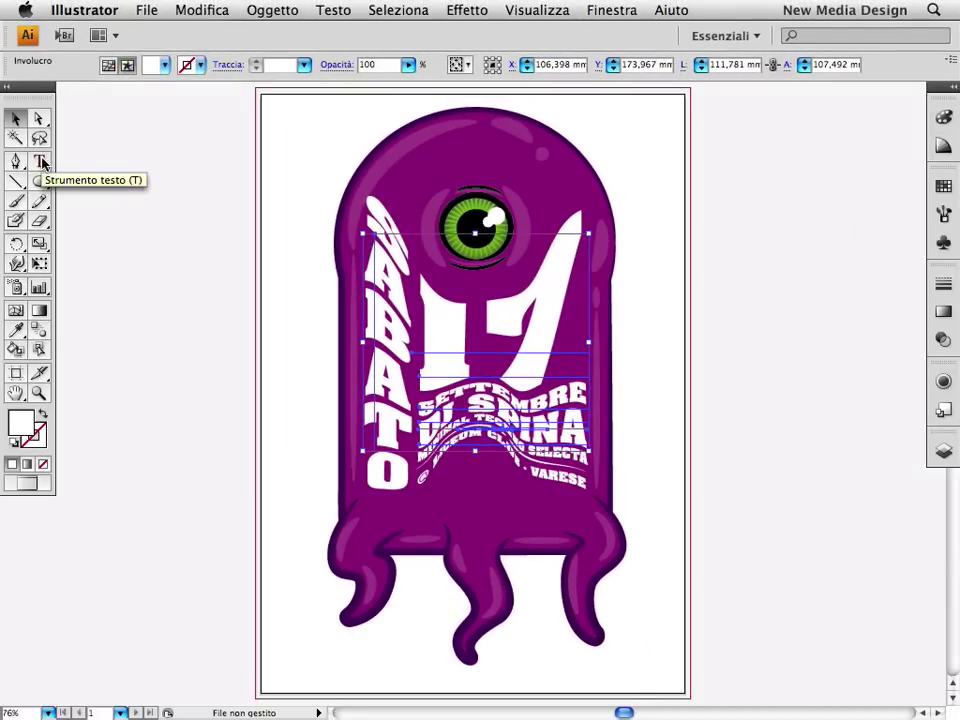
Change the date's 7 to 9 inside the warped text, then undo it back to 17
left_click(41, 163)
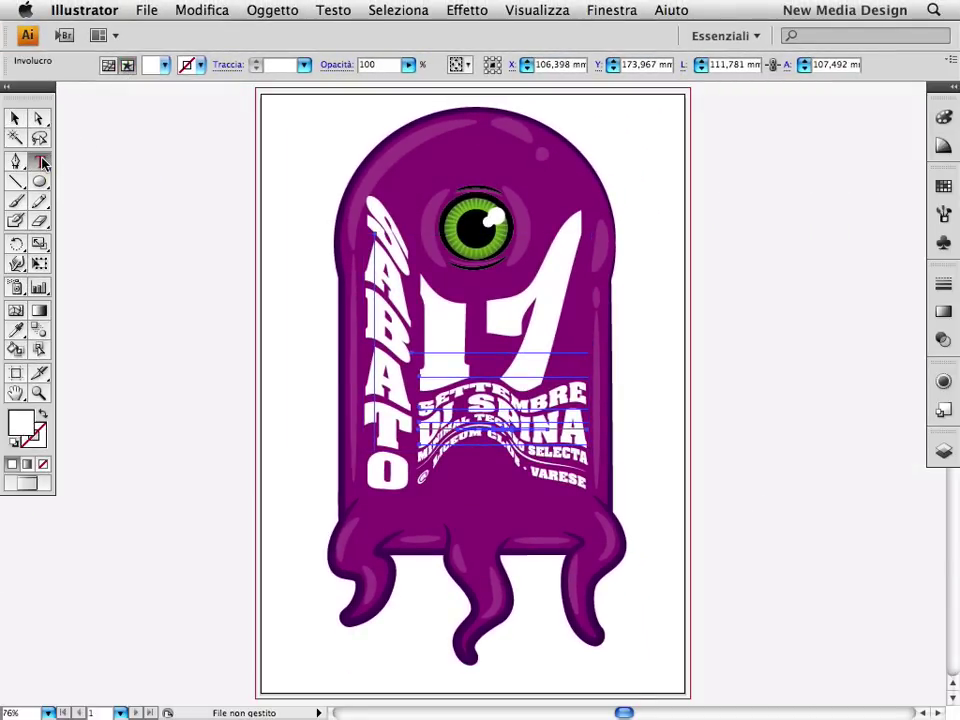
double_click(516, 319)
type("9")
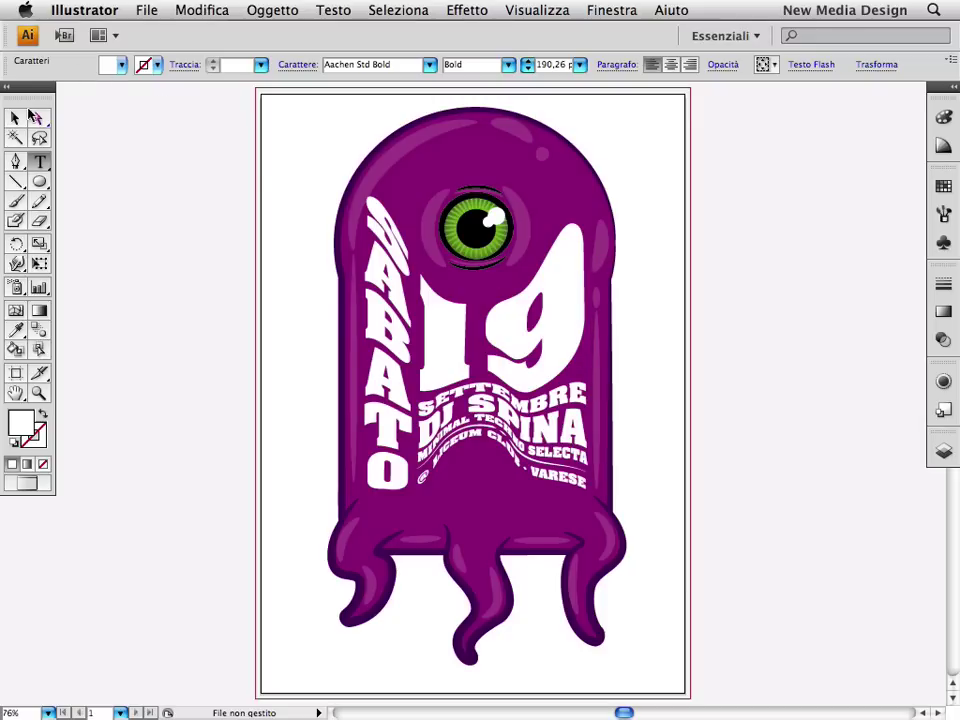
left_click(15, 118)
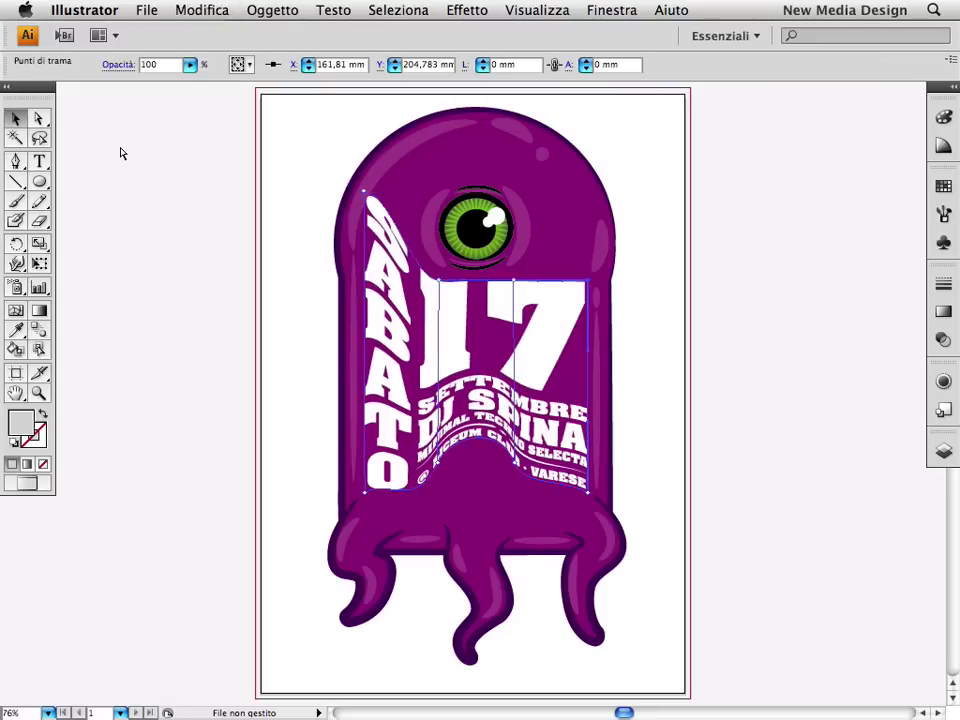
key("super+z")
key("super+z")
key("super+z")
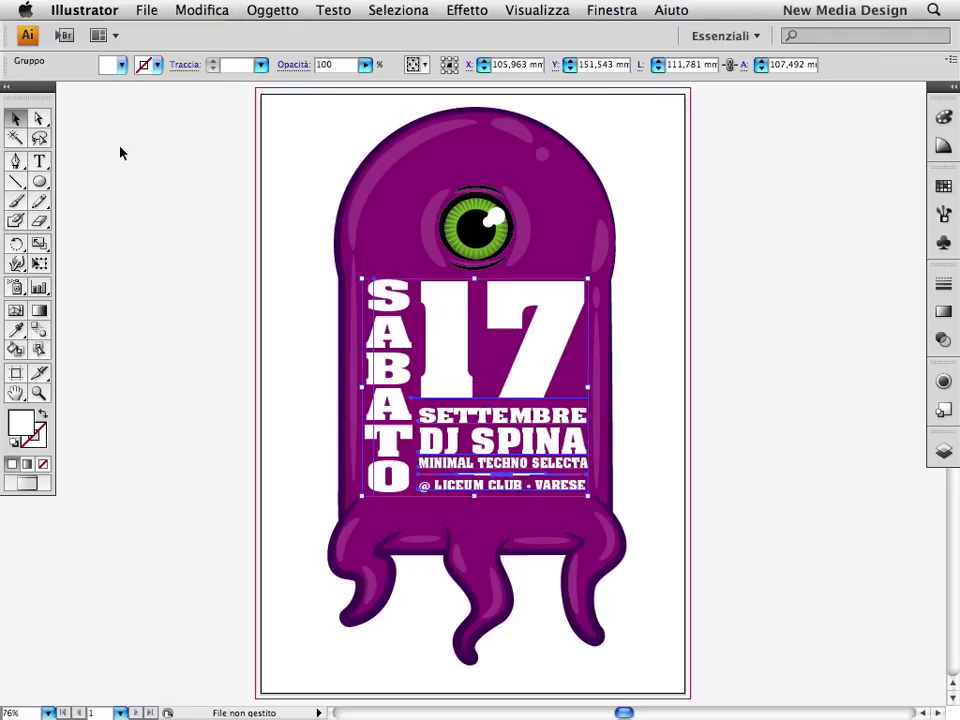
Wrap the plain event text group in a 4 × 4 Crea con trama mesh envelope
left_click(253, 10)
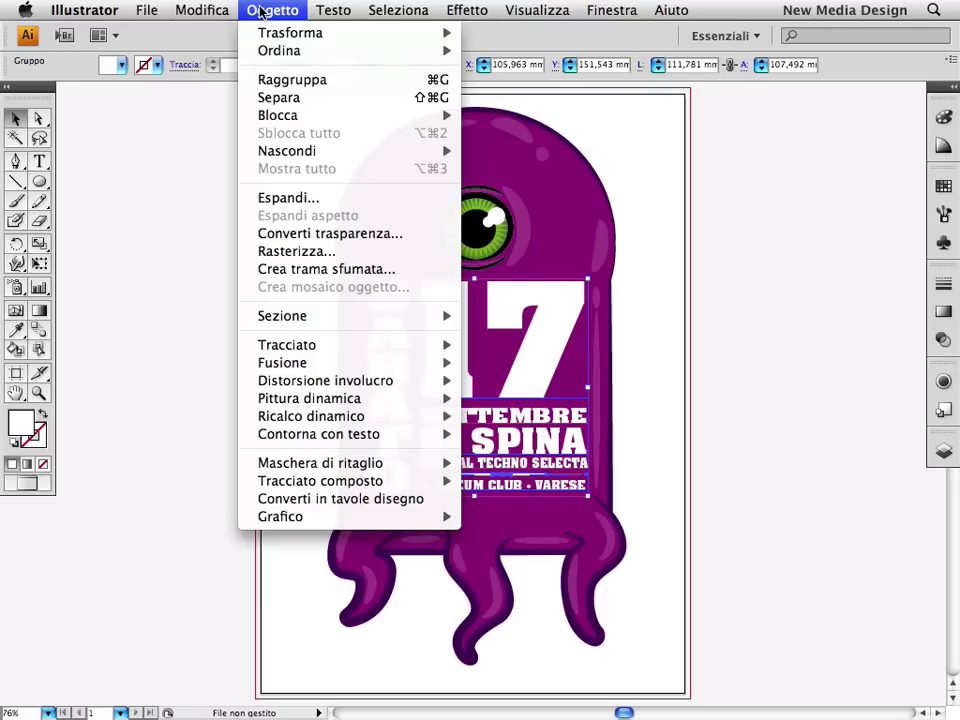
mouse_move(325, 380)
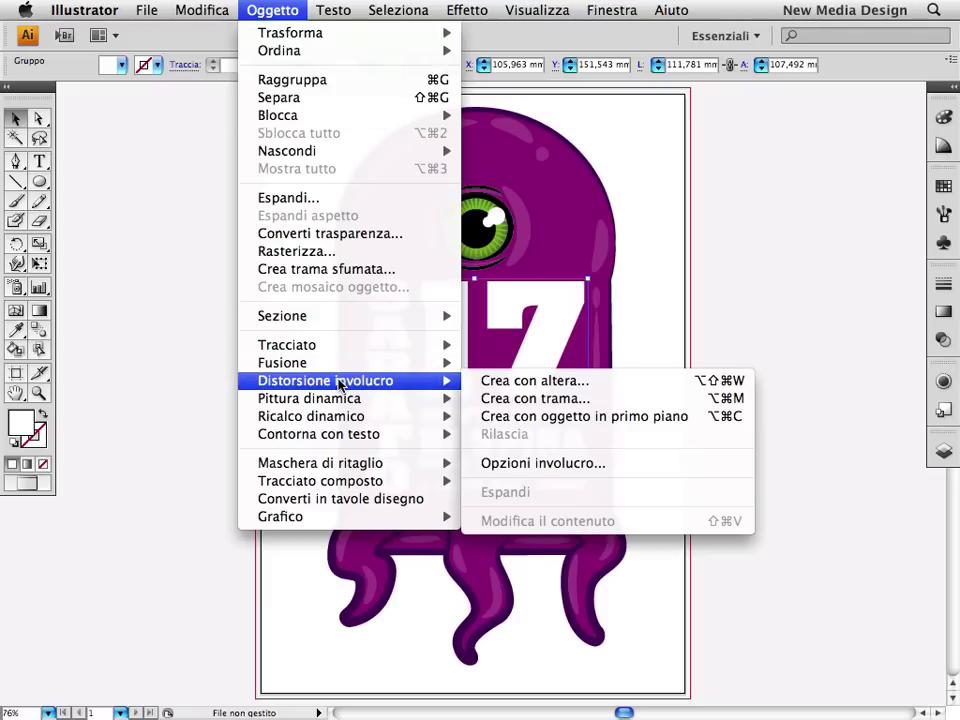
left_click(535, 398)
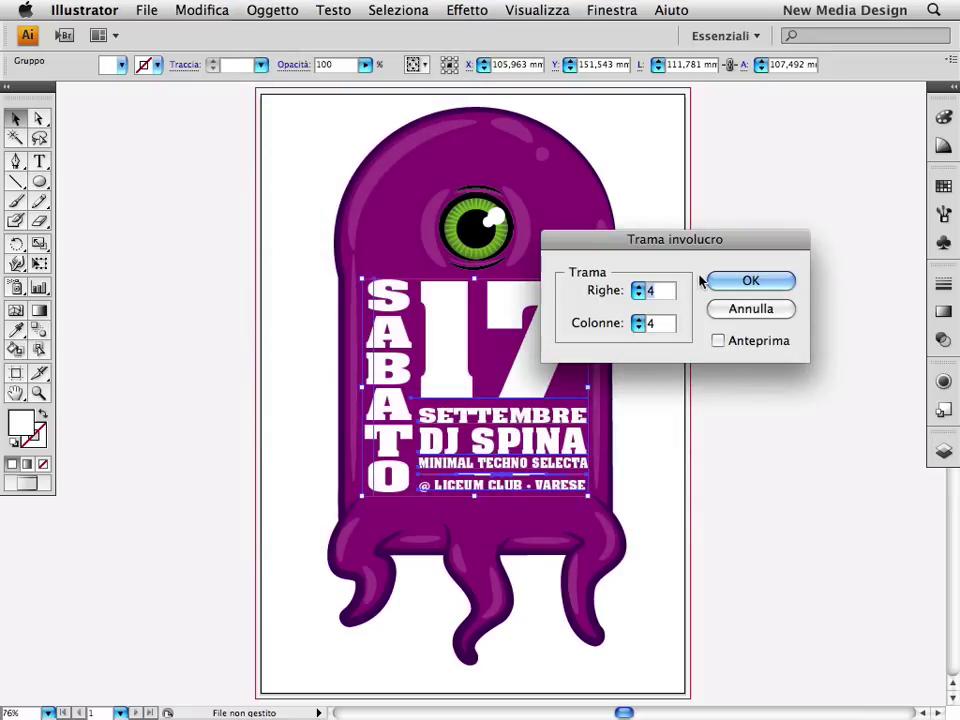
left_click(719, 341)
left_click_drag(666, 240, 709, 124)
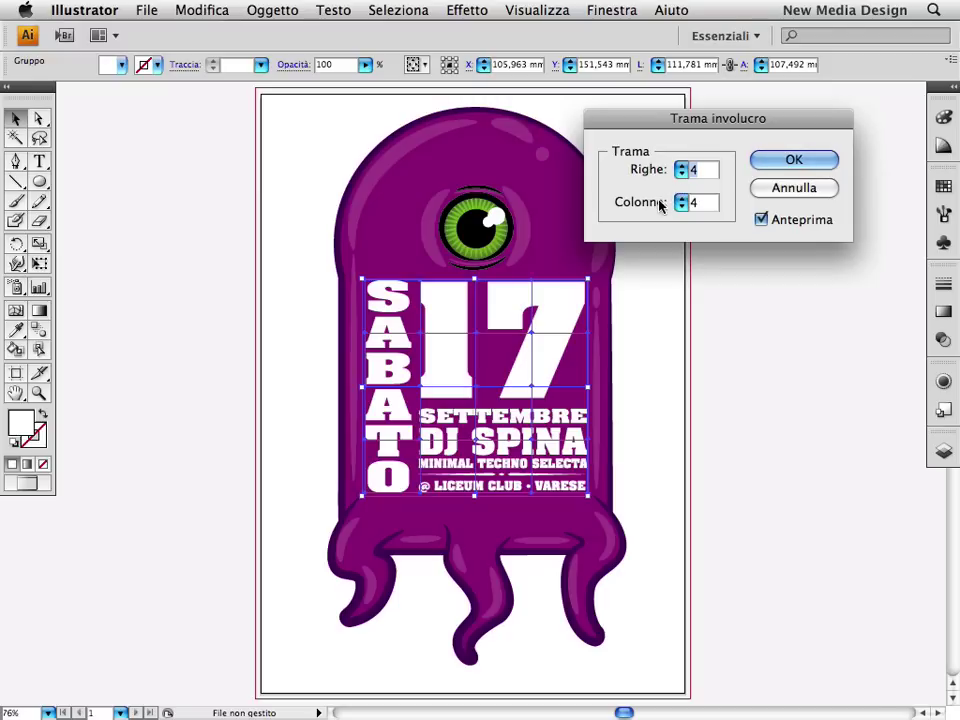
left_click(762, 164)
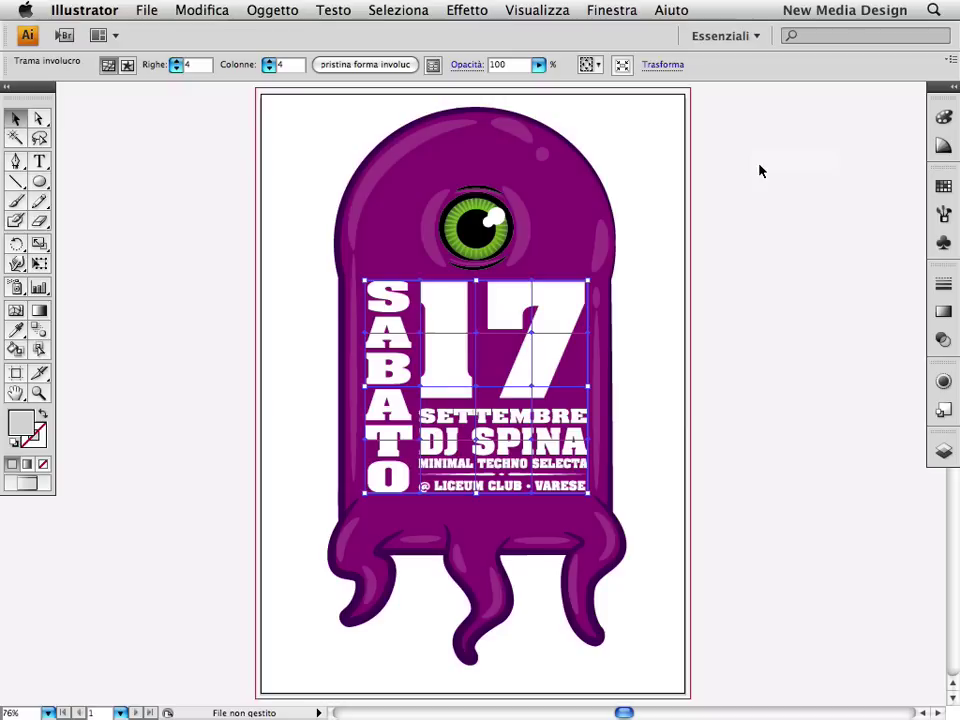
Raise the top mesh points over the 1 and 7 and arch the top edge under the eye
left_click(40, 119)
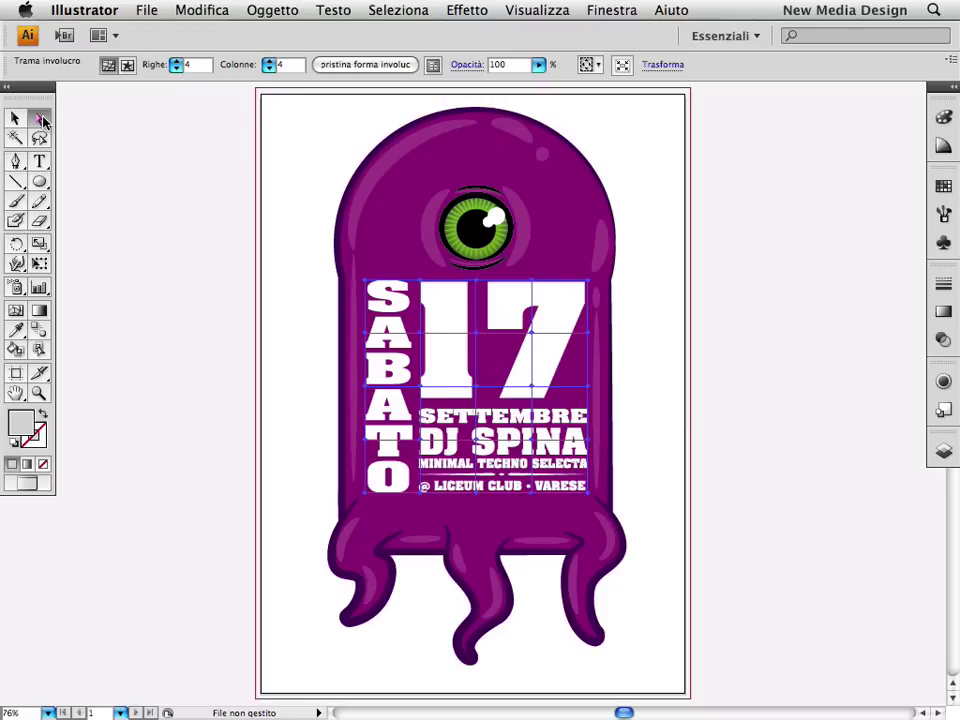
left_click(422, 287)
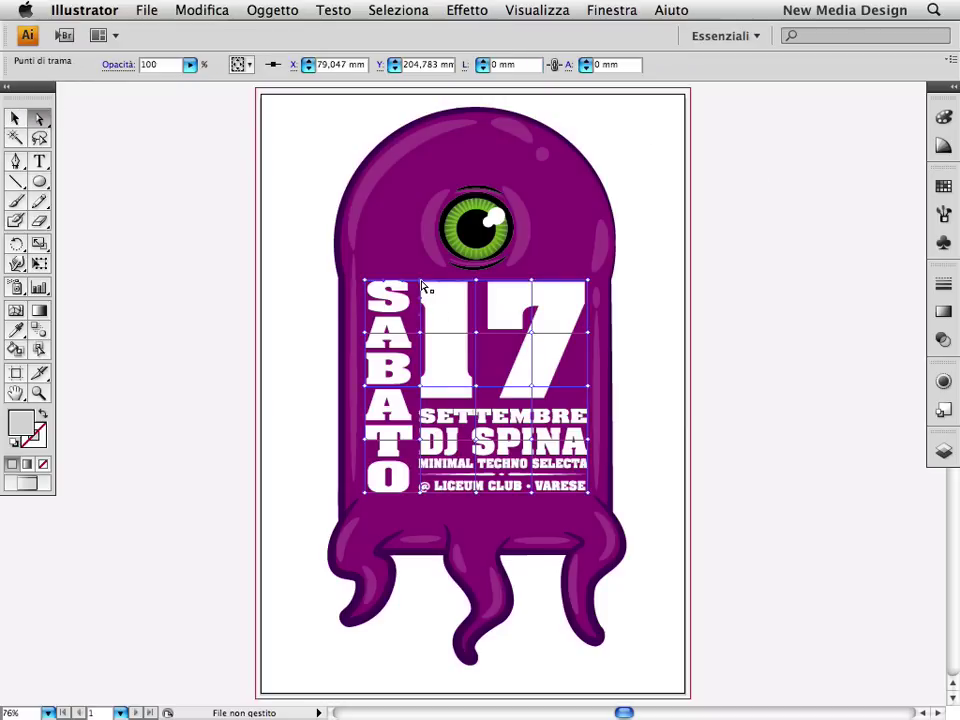
left_click_drag(422, 287, 421, 243)
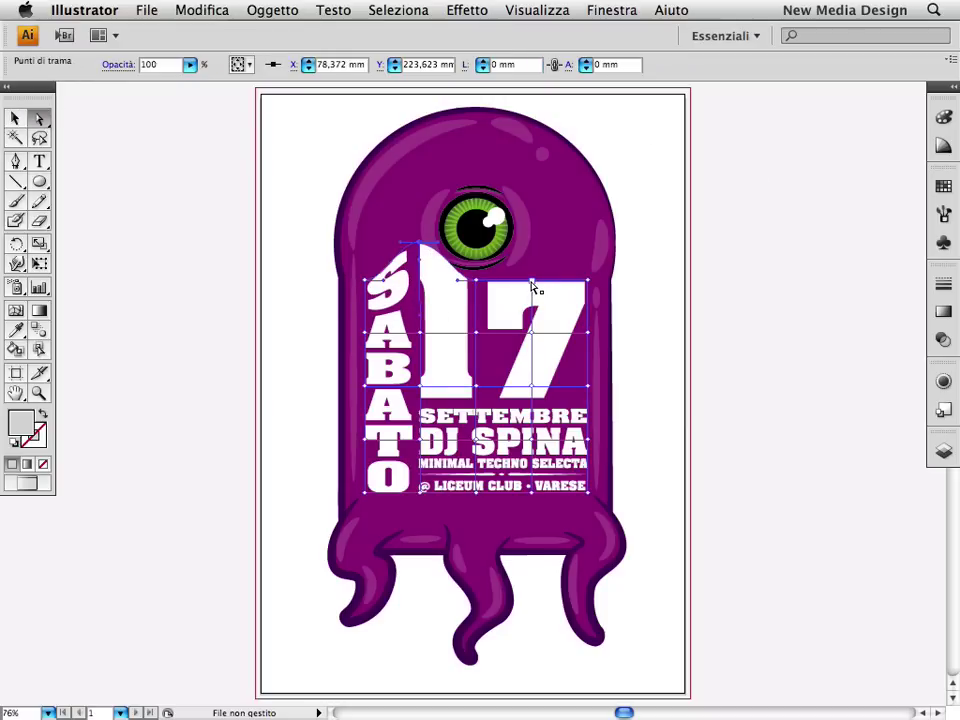
left_click_drag(531, 281, 537, 246)
left_click(478, 280)
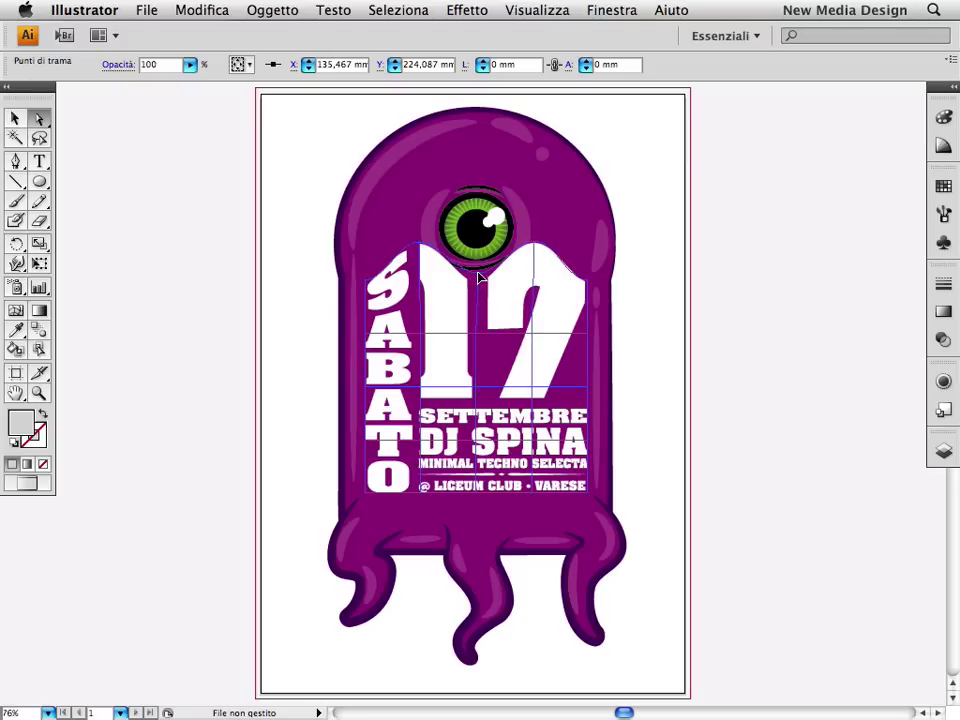
left_click(463, 274)
left_click_drag(451, 274, 432, 271)
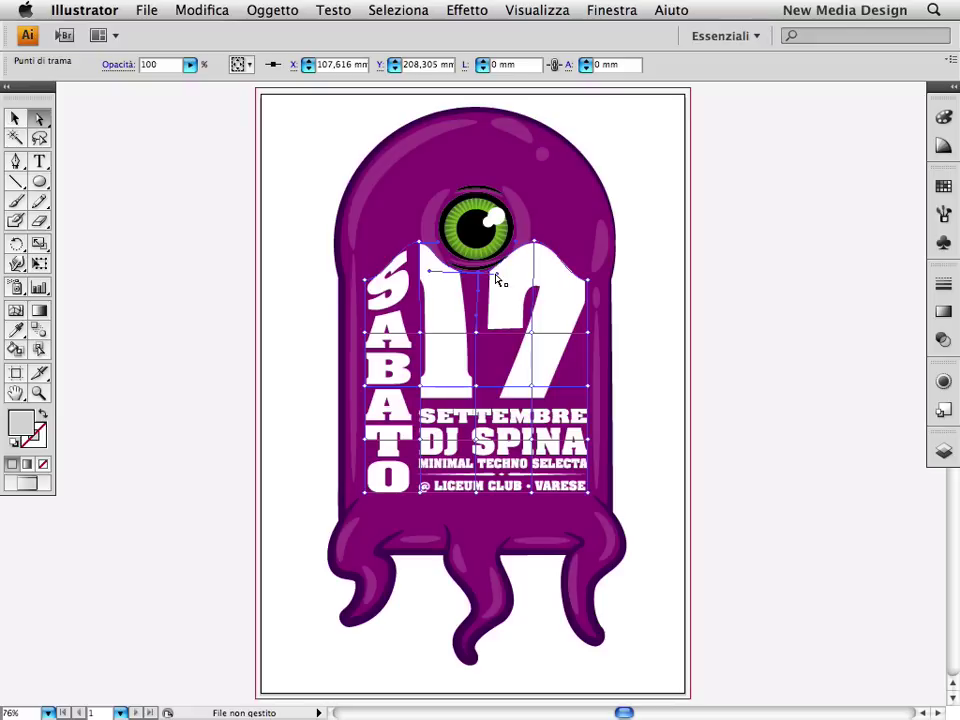
left_click_drag(496, 275, 524, 274)
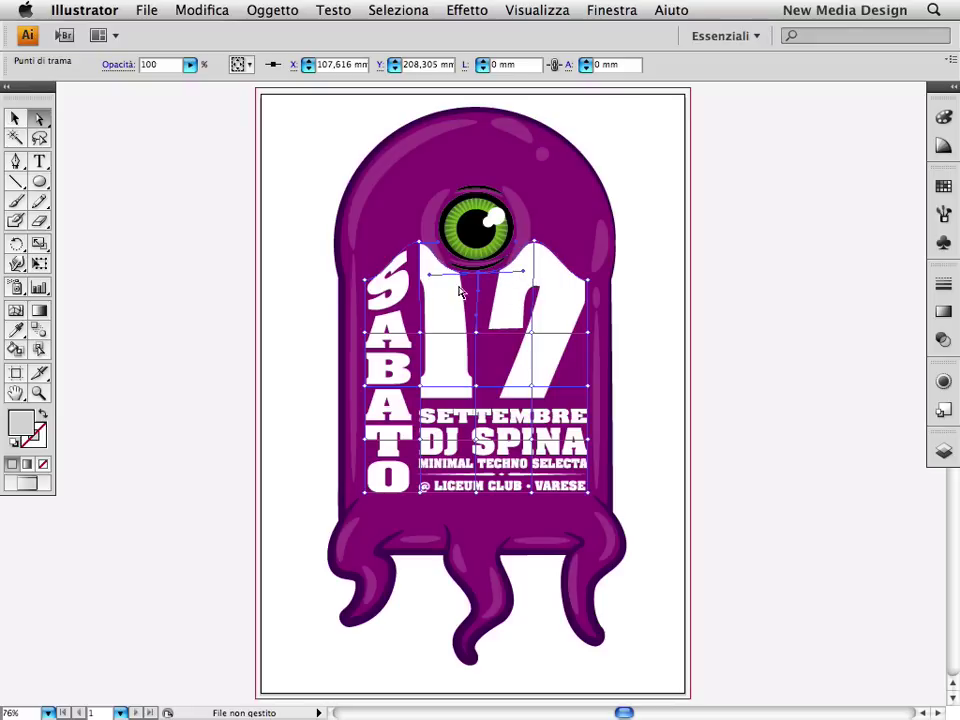
Stretch the top corners up to enlarge S and 17, and ripple the bottom edge
left_click_drag(368, 281, 351, 219)
left_click_drag(586, 281, 605, 228)
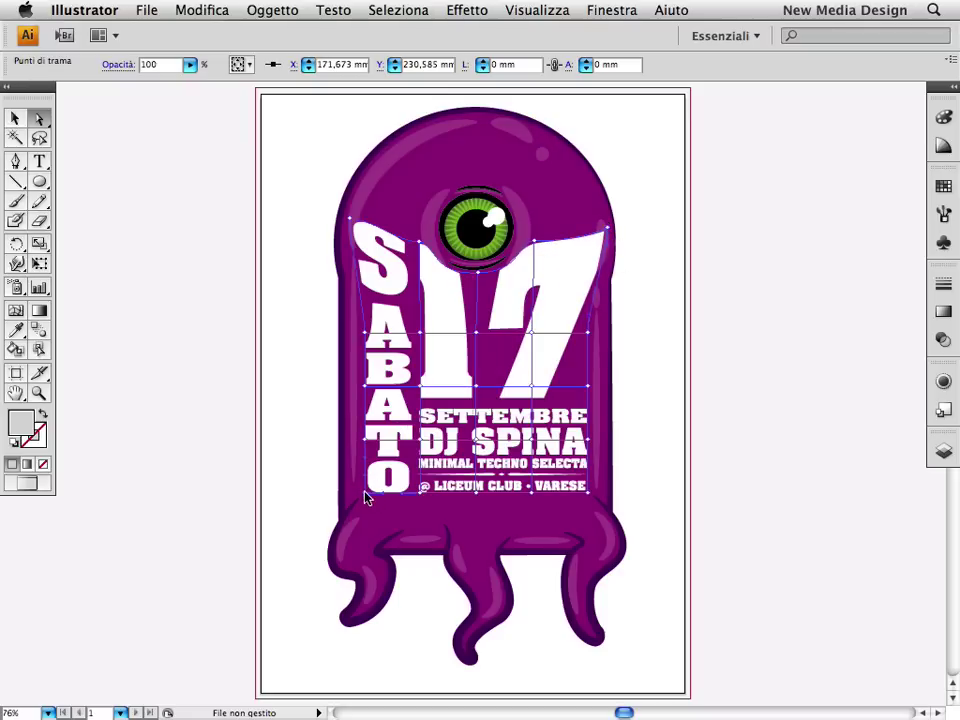
left_click_drag(366, 494, 350, 513)
left_click_drag(407, 497, 415, 537)
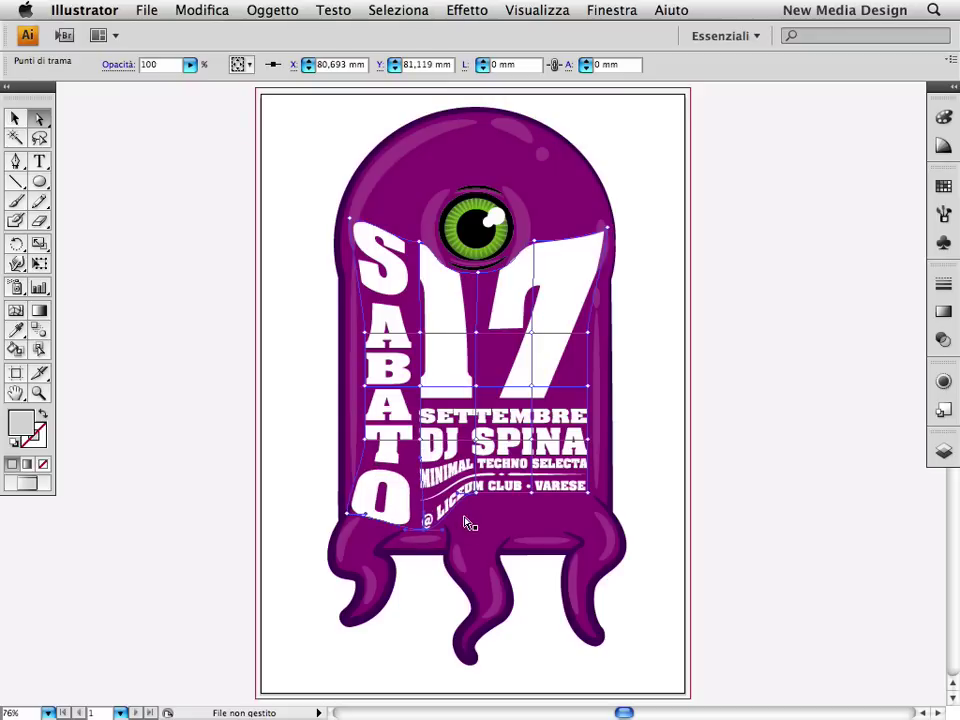
mouse_move(530, 514)
left_mouse_down()
mouse_move(537, 522)
mouse_move(484, 514)
left_mouse_up()
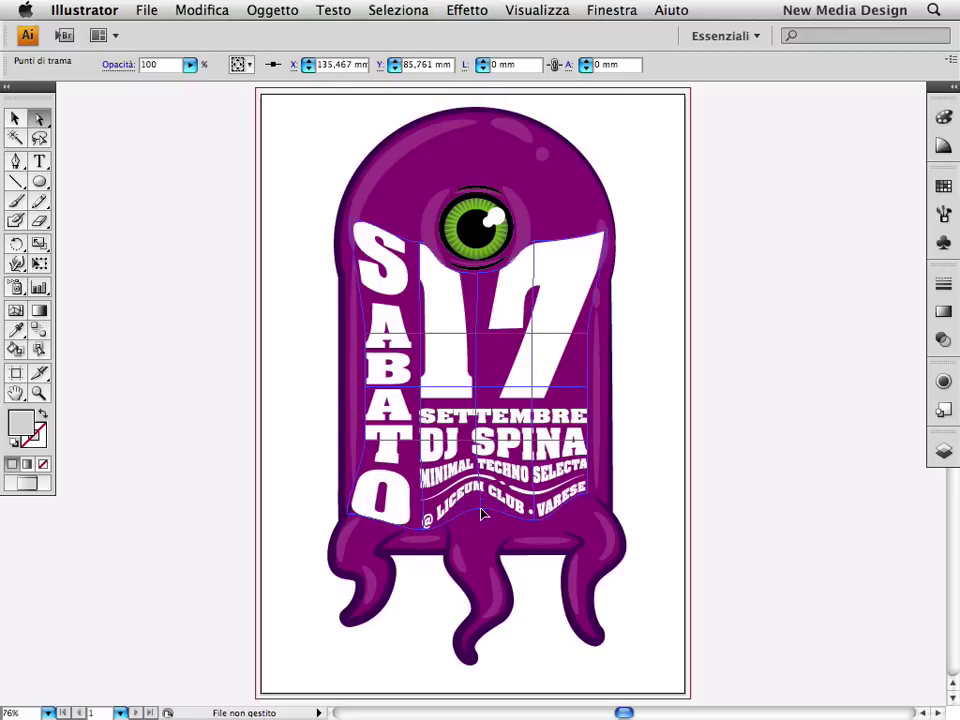
Adjust the bottom-right corner and side mesh points around VARESE, DJ SPINA and SABATO, then deselect
left_click(592, 505)
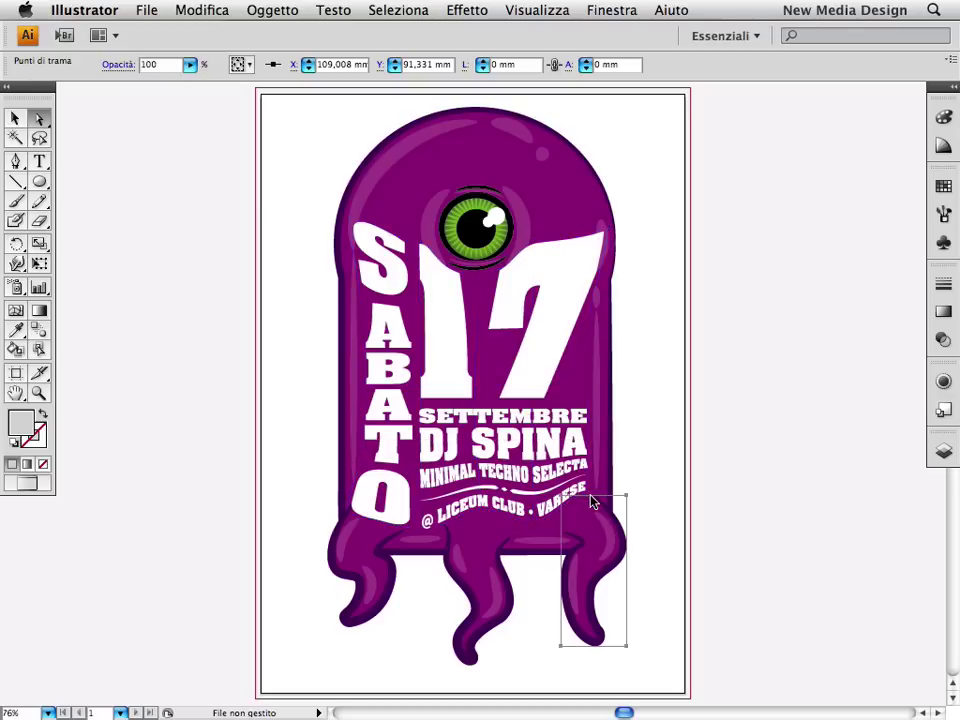
key("ctrl+z")
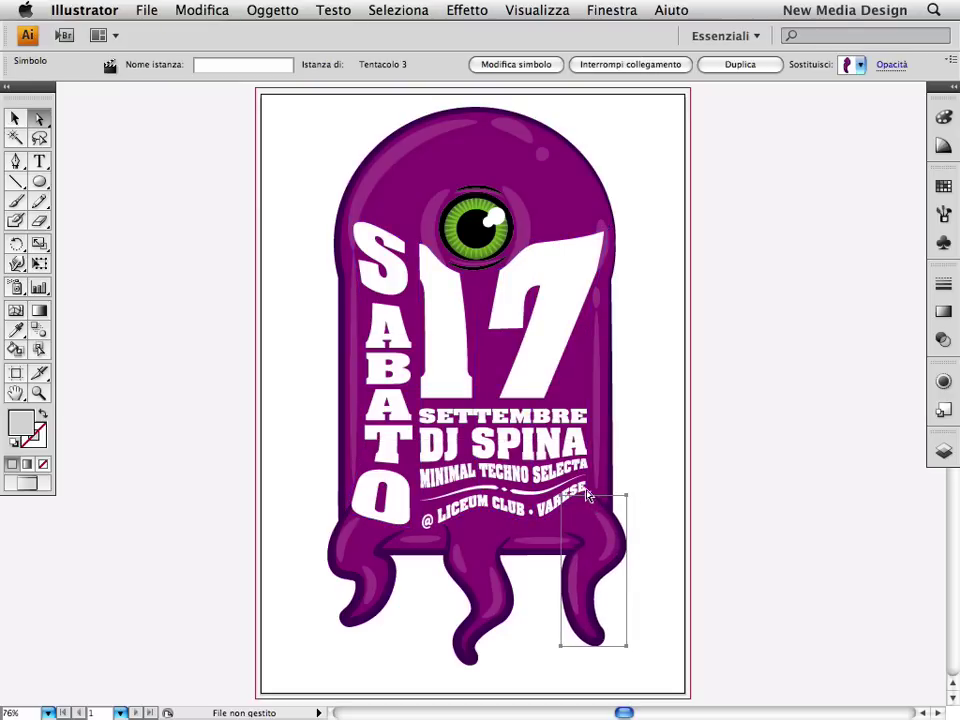
left_click(592, 500)
left_click_drag(592, 500, 608, 514)
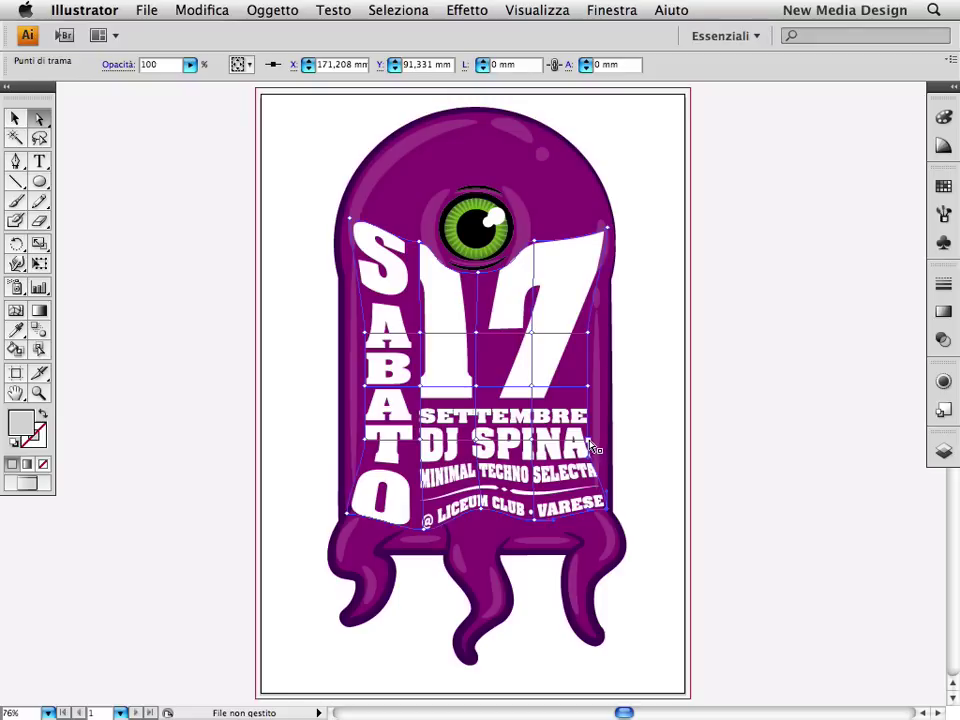
mouse_move(596, 440)
left_mouse_down()
mouse_move(592, 404)
mouse_move(604, 392)
left_mouse_up()
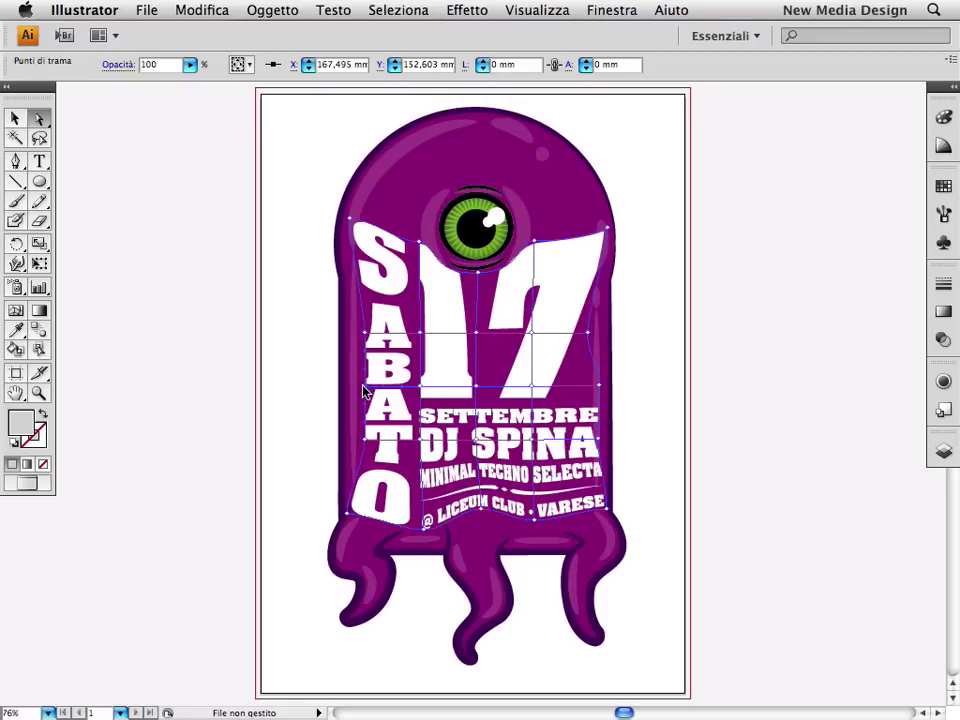
left_click_drag(365, 388, 380, 388)
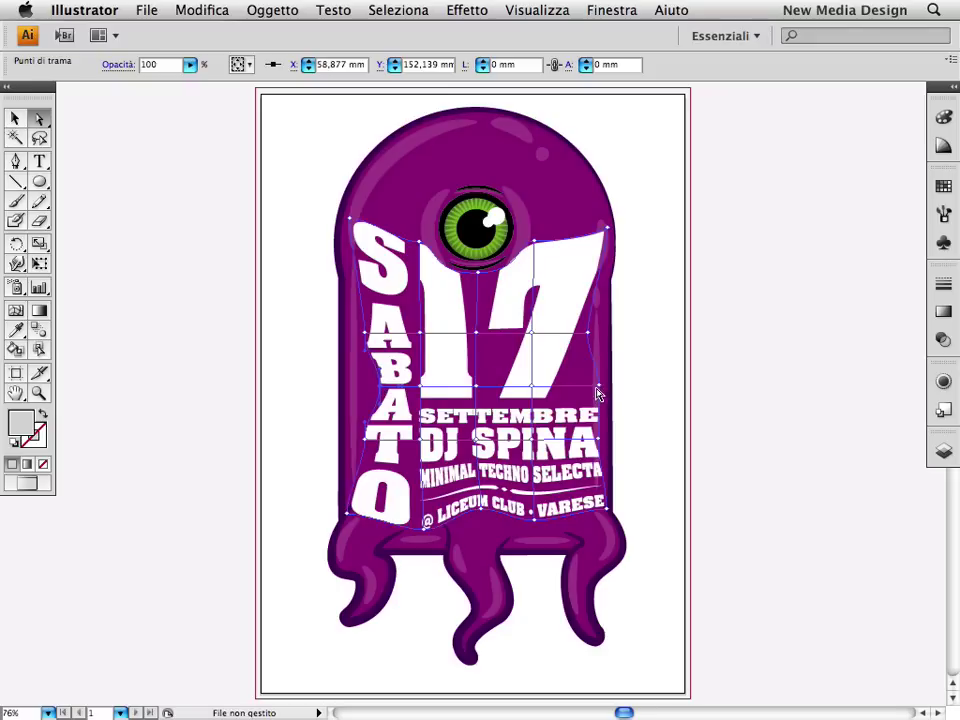
left_click_drag(592, 391, 569, 386)
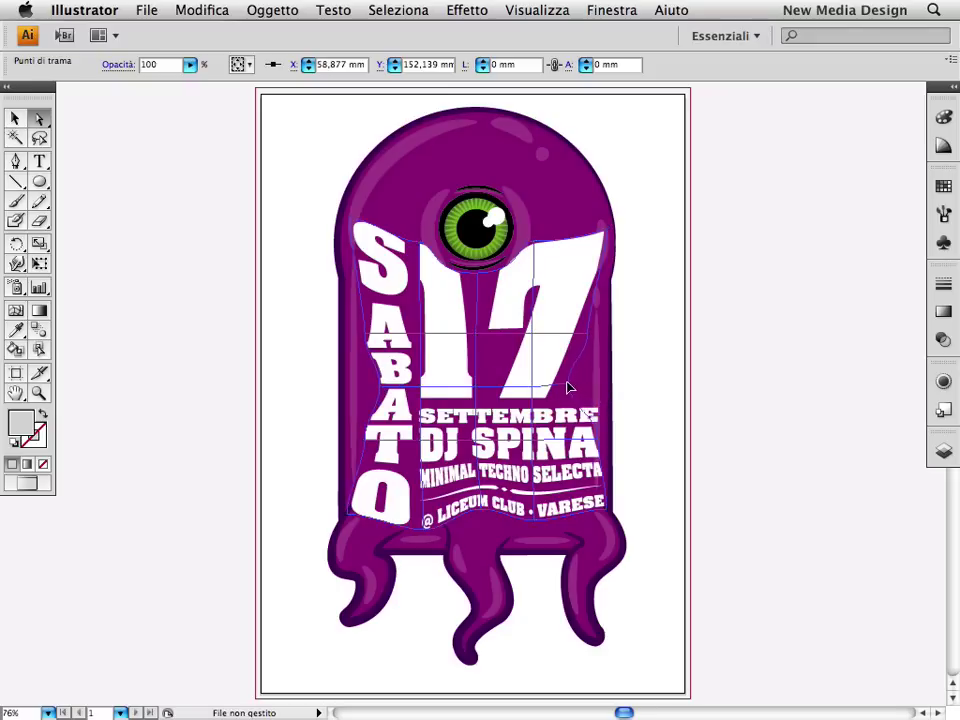
left_click(15, 118)
left_click(184, 296)
Select the mesh-warped event text and double-click it to edit its original contents
left_click(437, 310)
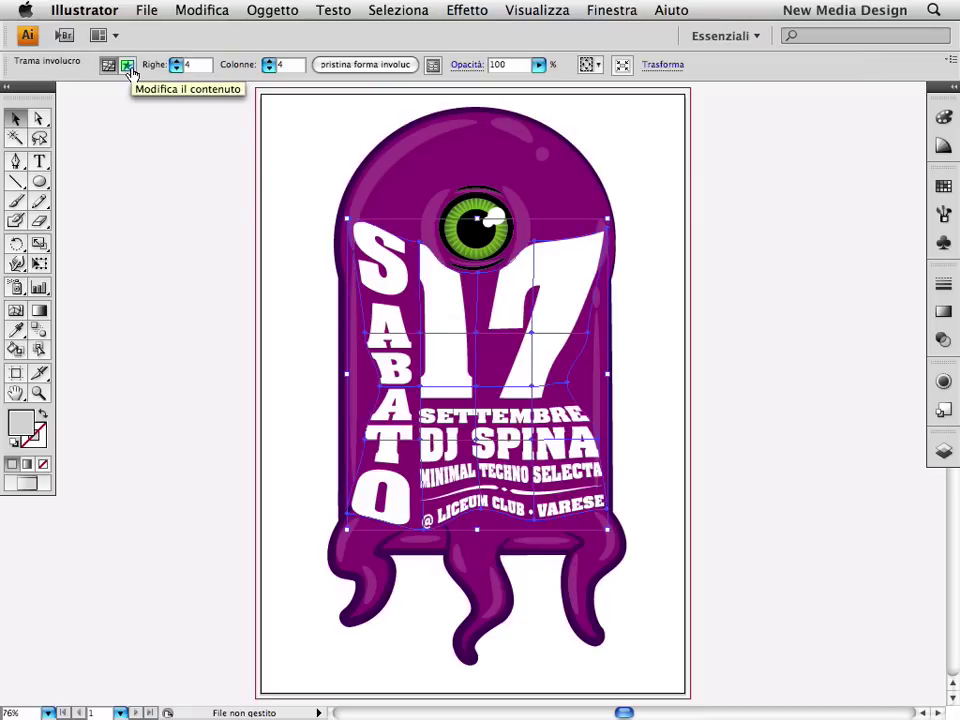
left_click(197, 274)
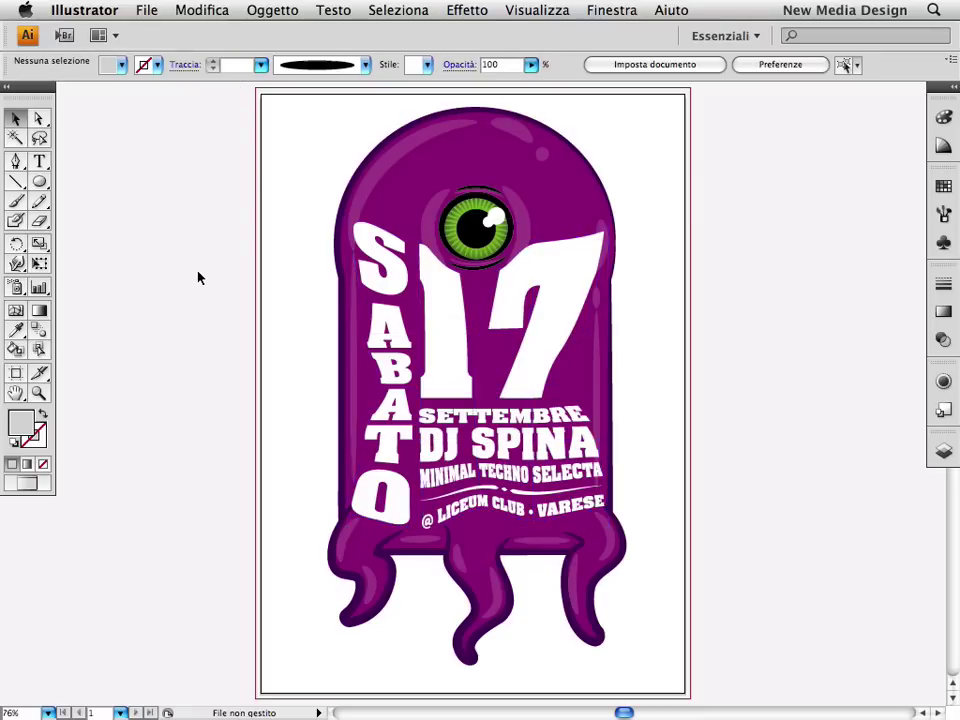
left_click(445, 340)
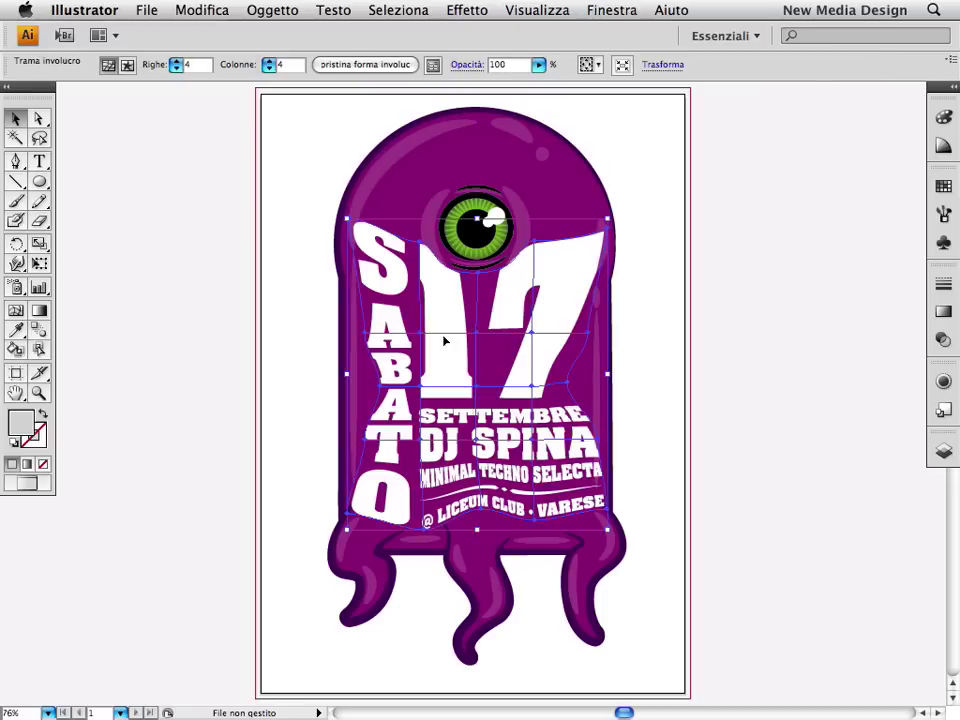
double_click(445, 340)
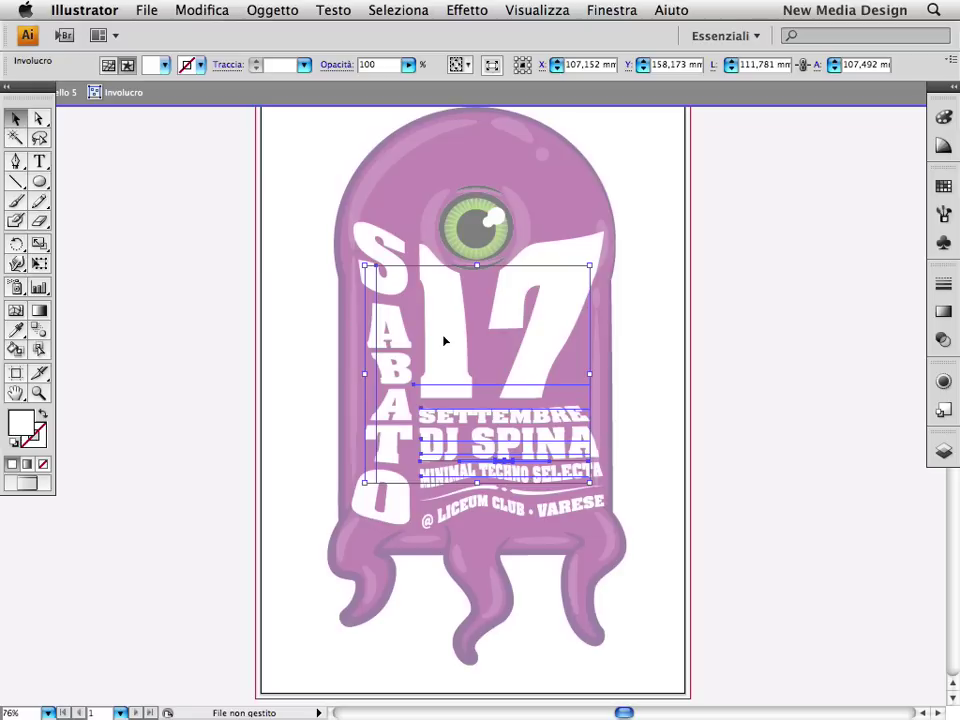
Change the 7 in the warped date to 9 so it reads 19
left_click(40, 163)
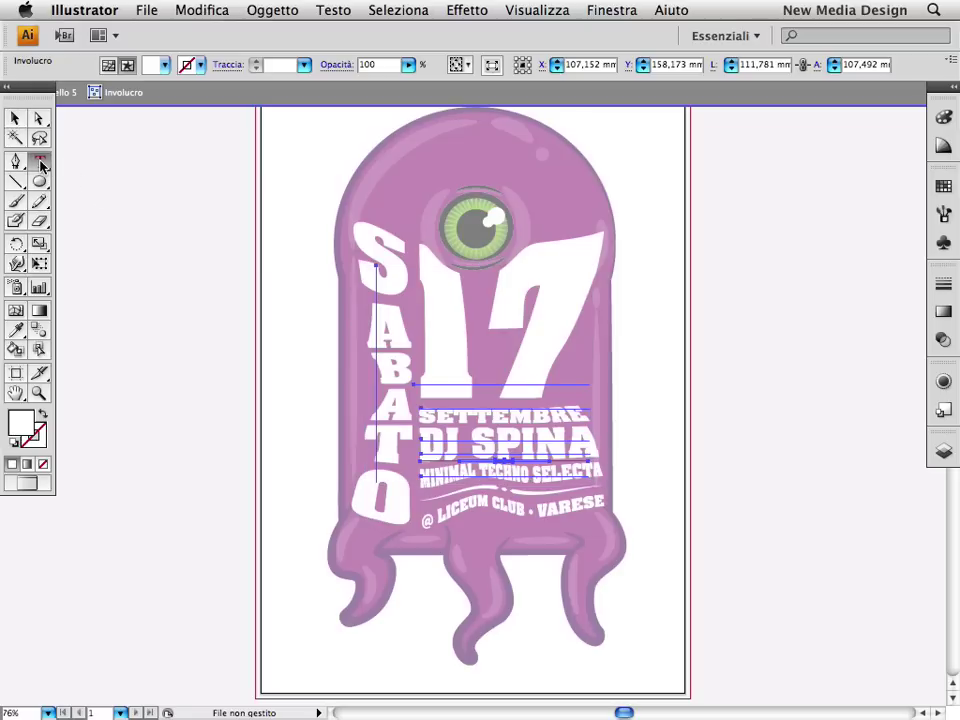
double_click(549, 326)
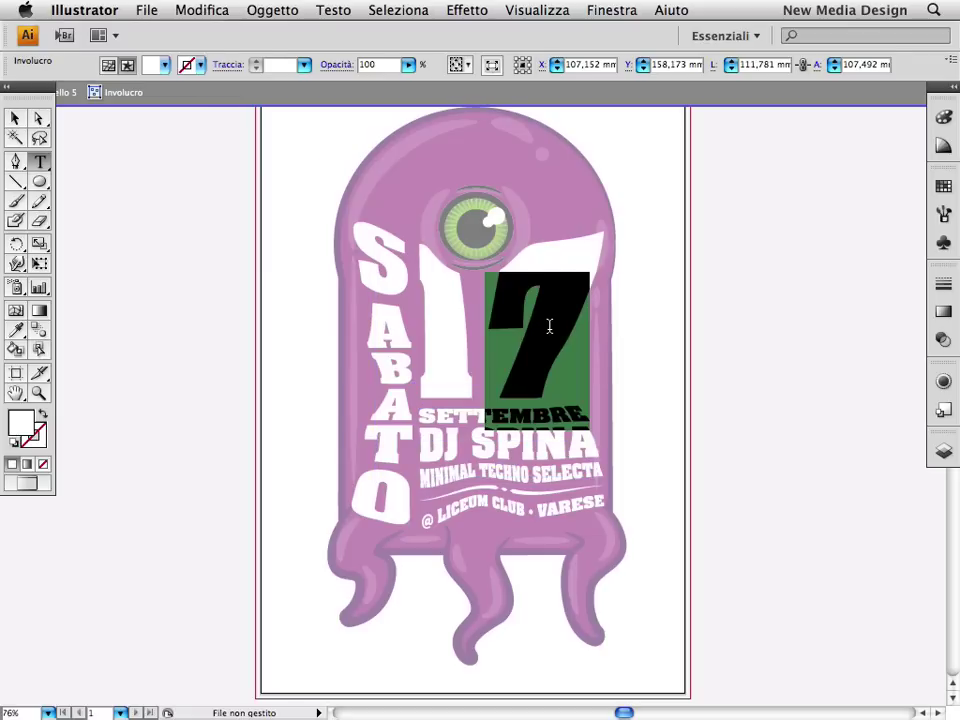
type("9")
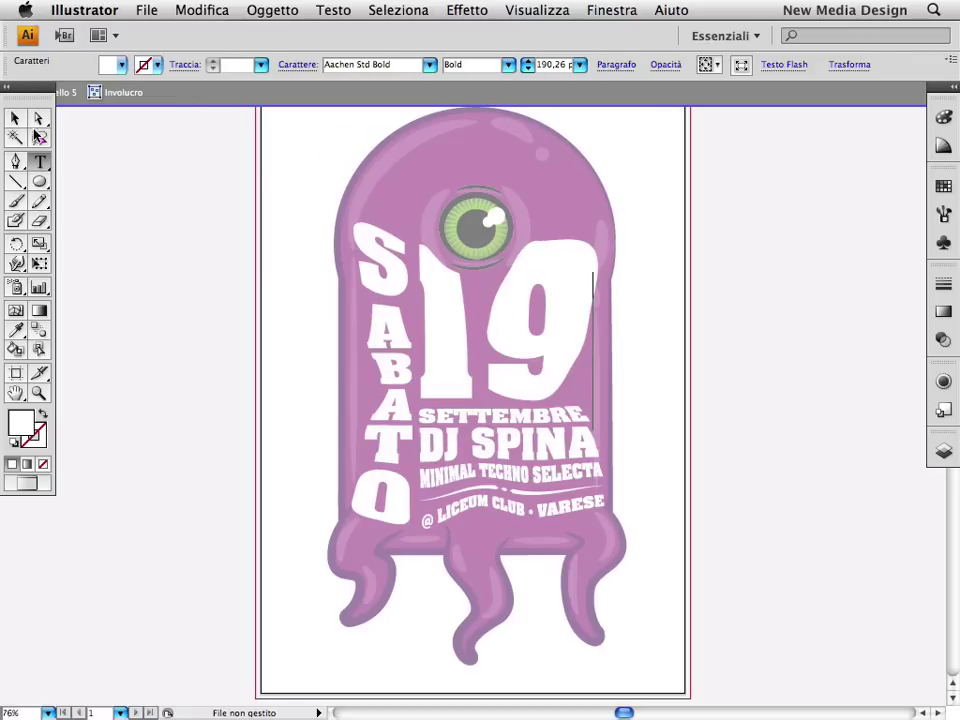
left_click(17, 120)
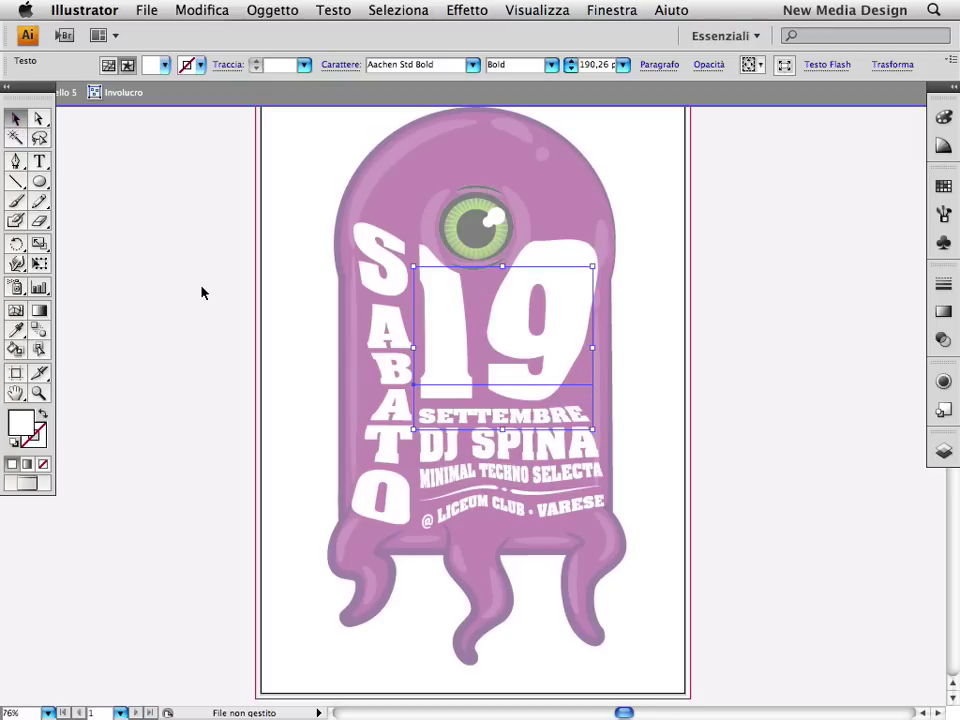
Exit envelope content editing via the path trail, returning to the full-colour poster
left_click_drag(50, 88, 46, 148)
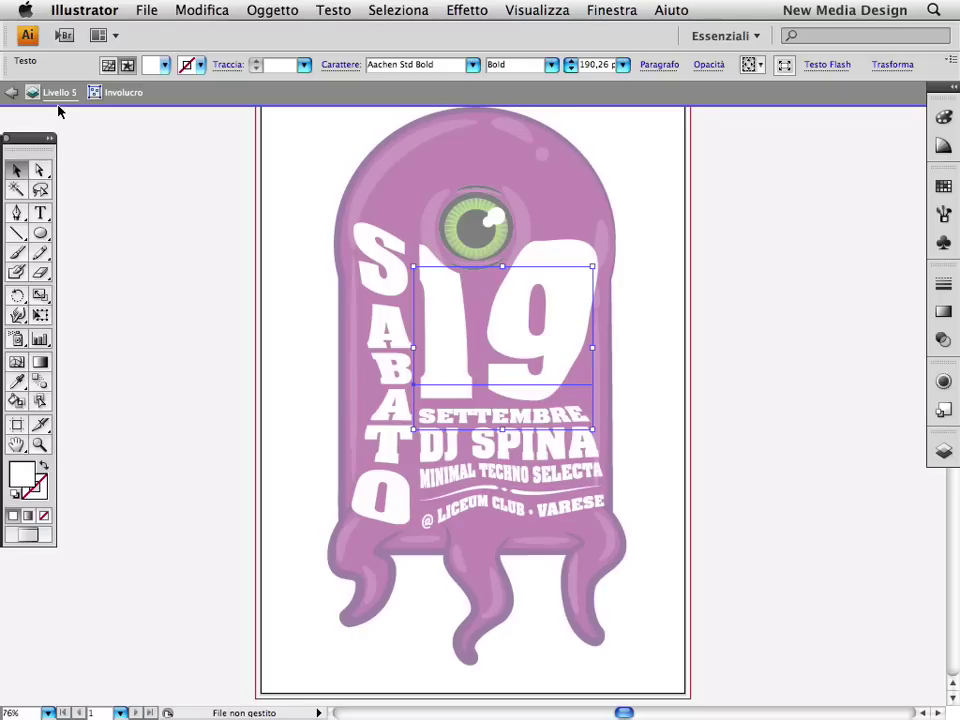
left_click(57, 95)
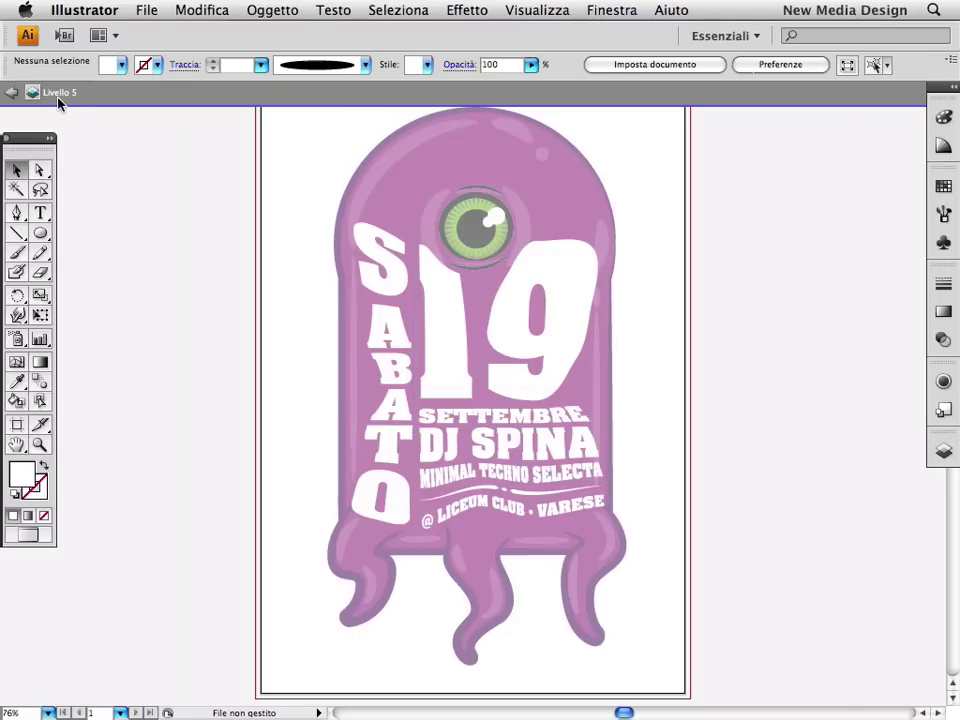
left_click(12, 92)
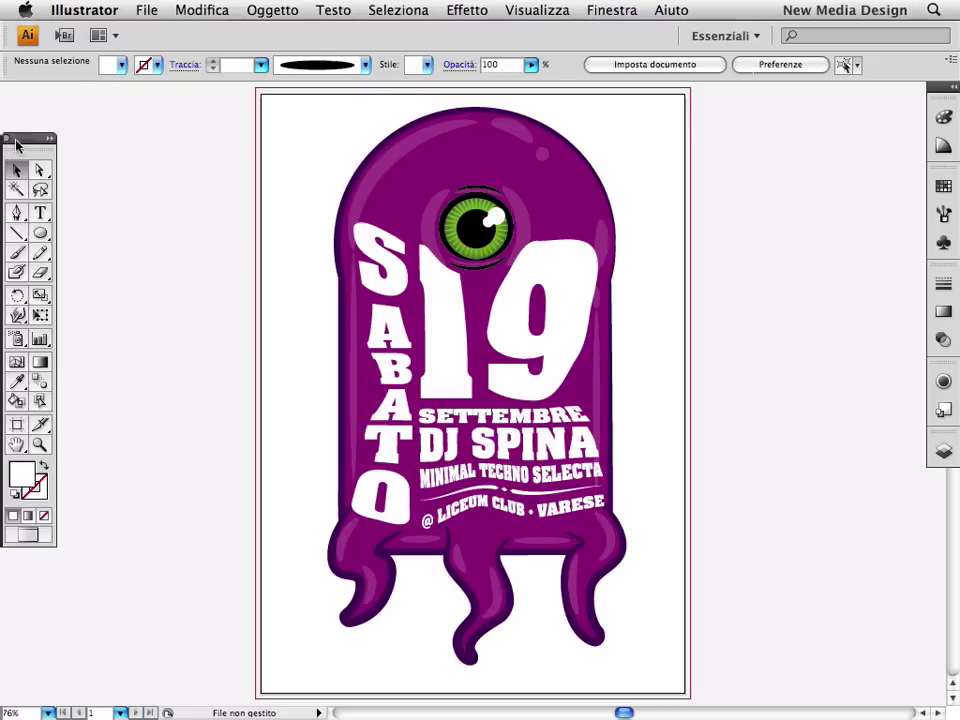
left_click_drag(27, 140, 27, 90)
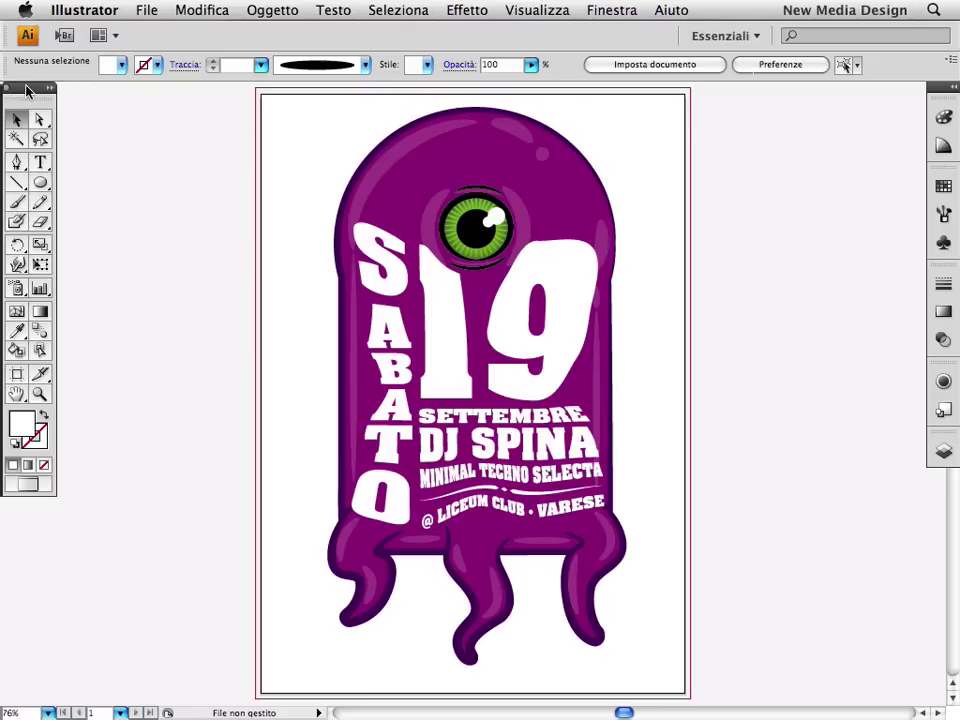
Undo the date edit and the mesh warp, leaving the plain unwarped 17 text group
key("ctrl+z")
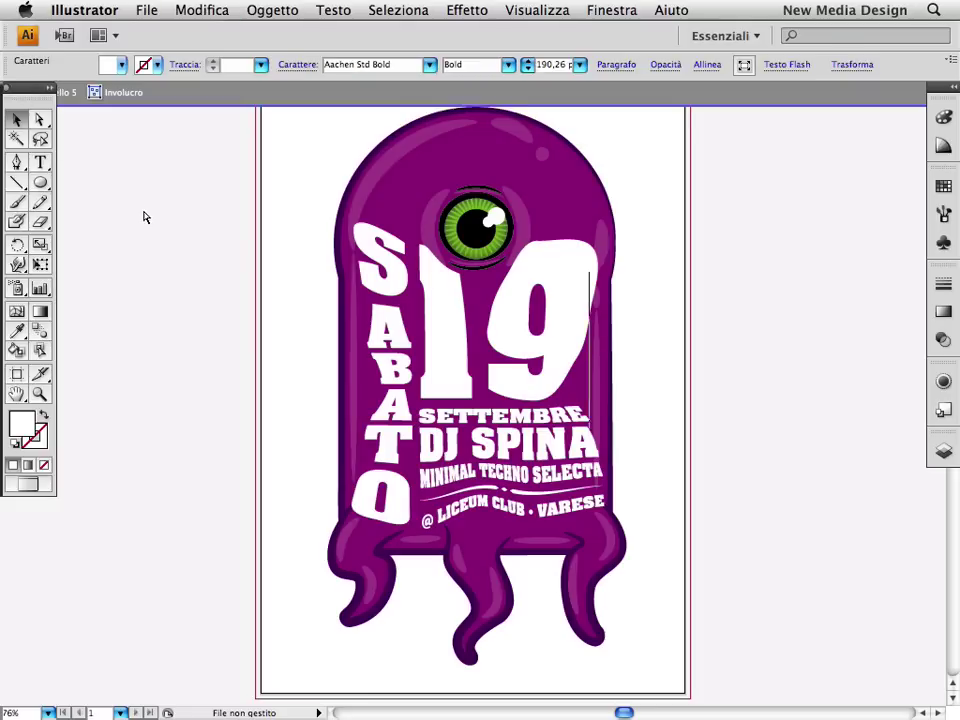
key("ctrl+z")
key("ctrl+z")
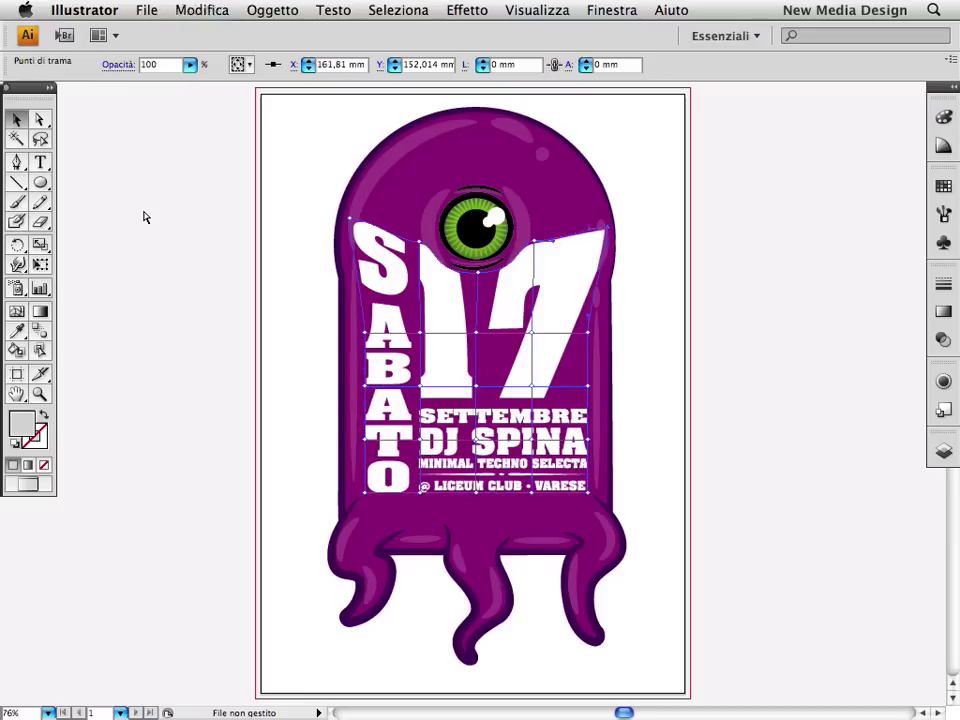
key("ctrl+z")
key("ctrl+z")
key("ctrl+z")
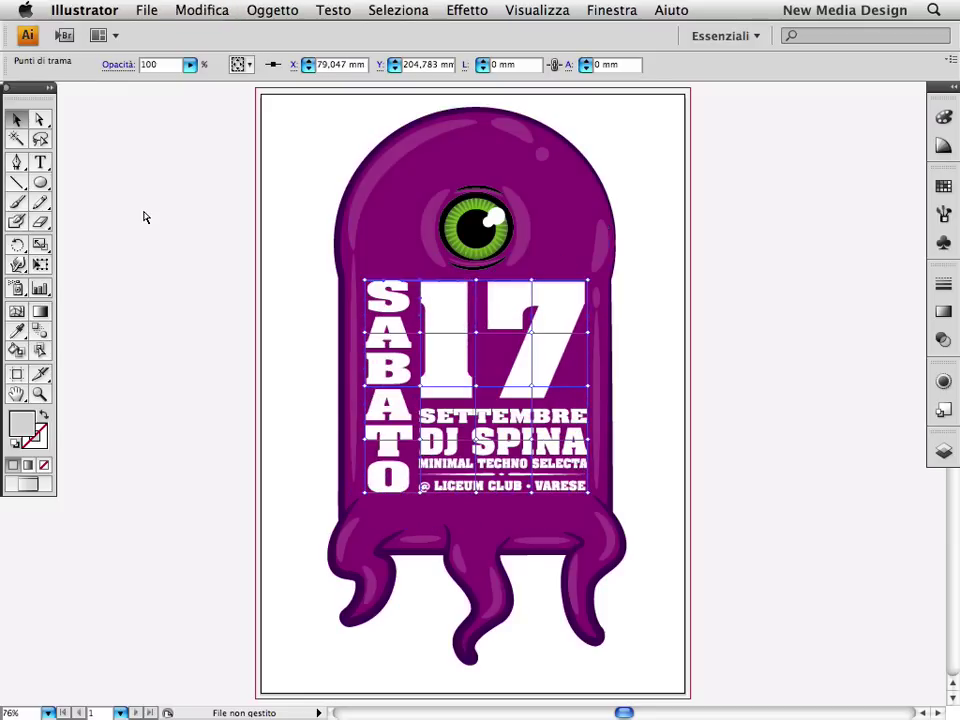
key("ctrl+z")
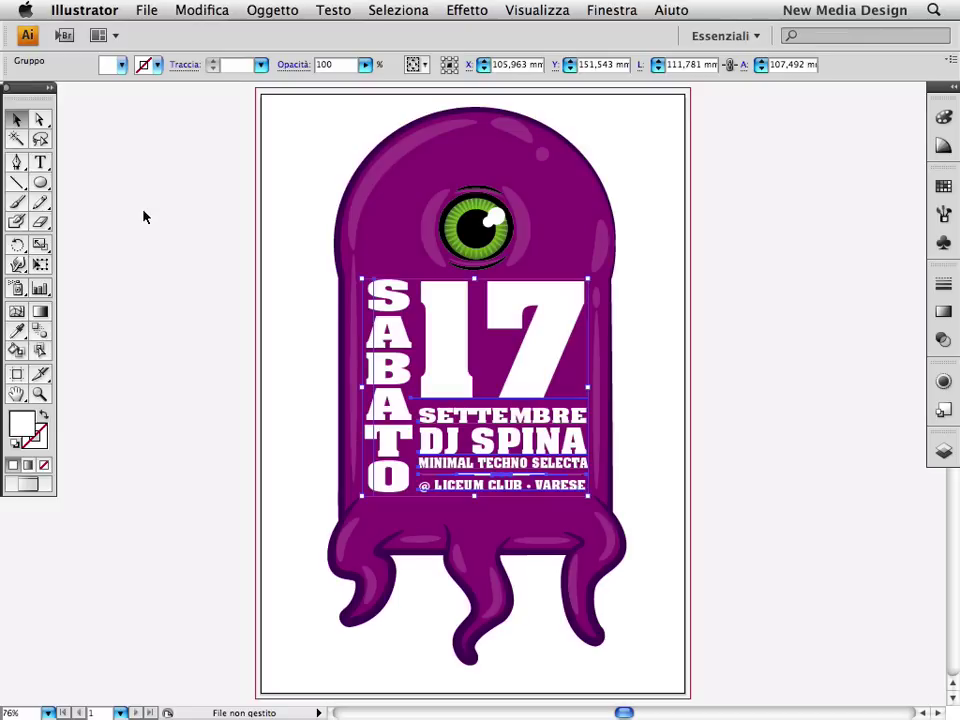
Make the Forma layer visible and current, and select its blue hourglass shape
left_click(730, 424)
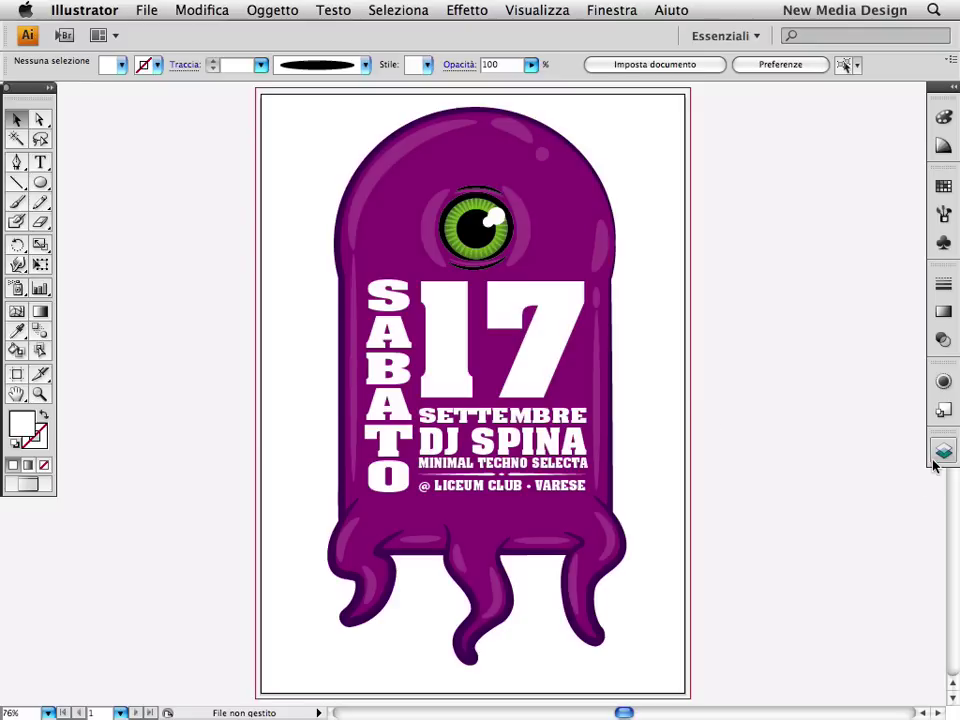
left_click(943, 451)
left_click(736, 457)
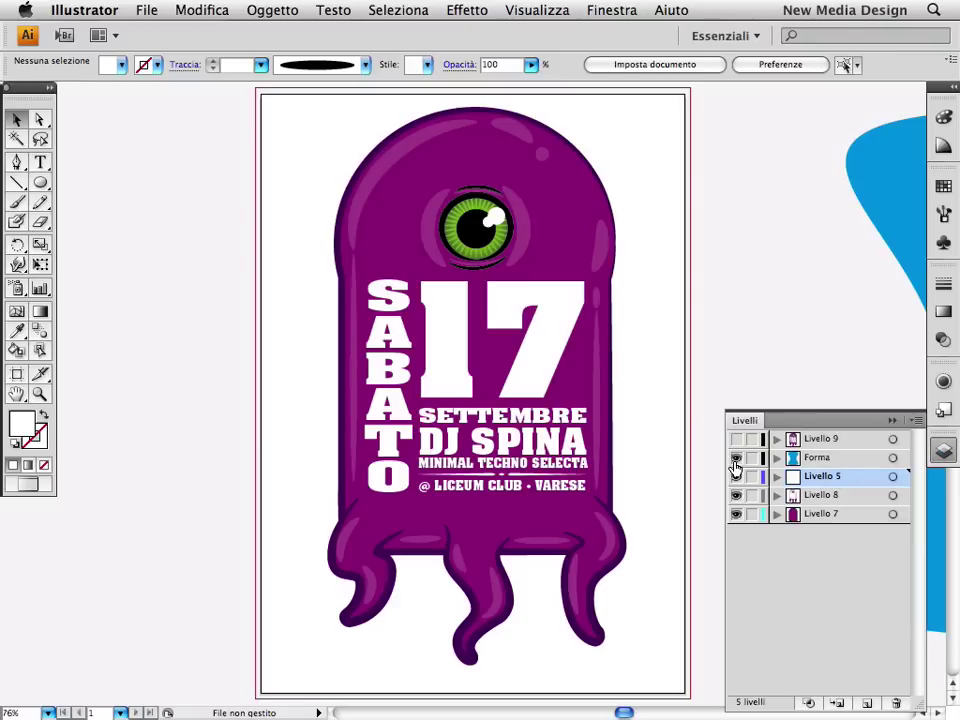
left_click(817, 457)
left_click(649, 345)
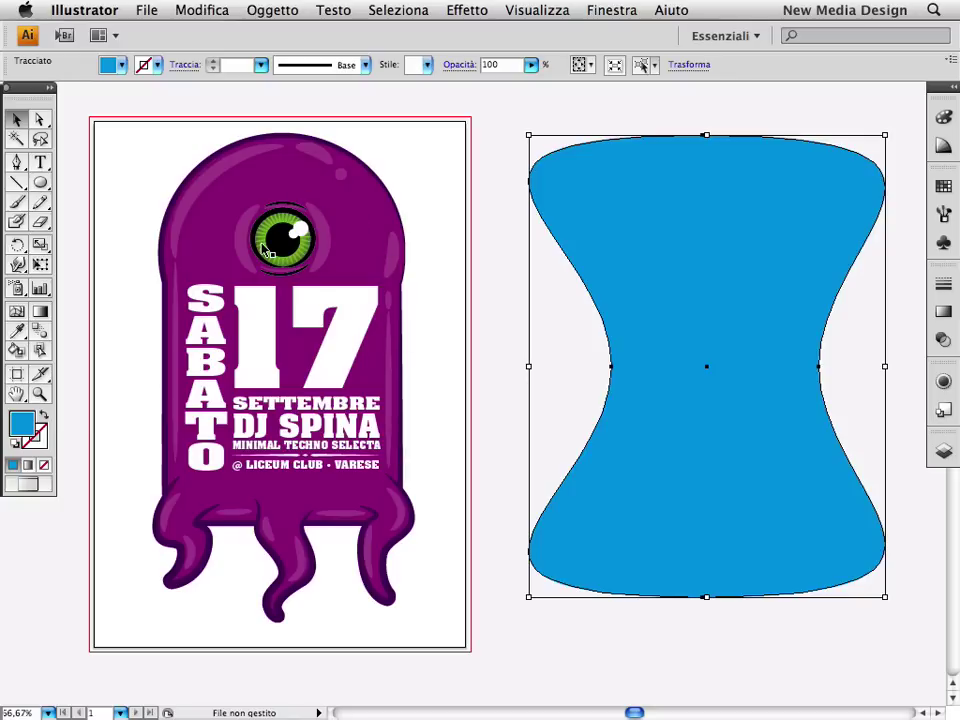
left_click(942, 452)
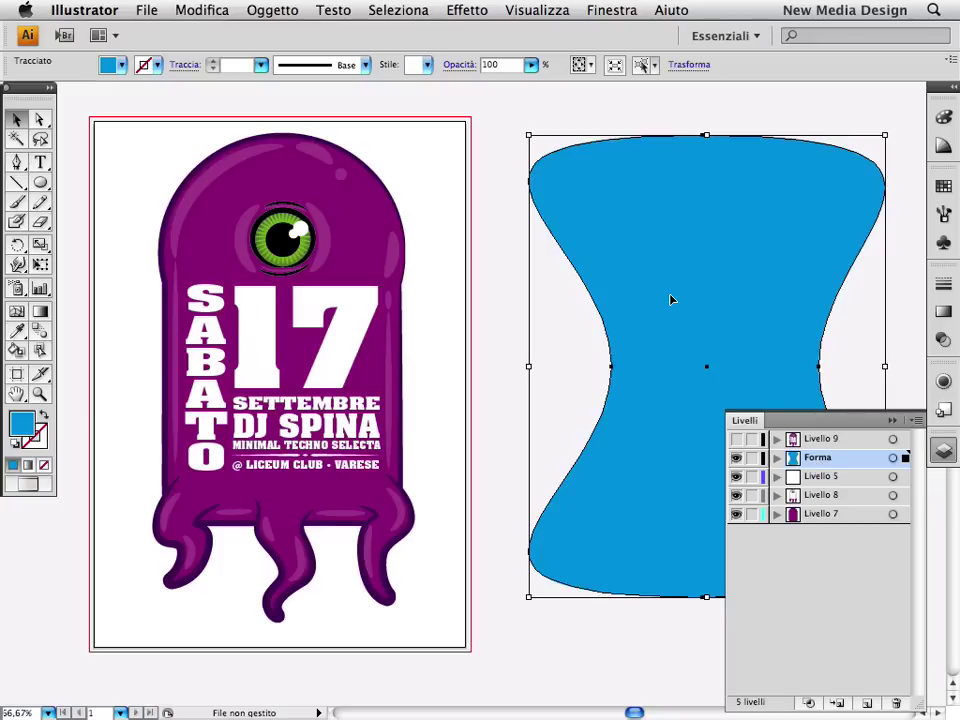
left_click(275, 9)
mouse_move(300, 50)
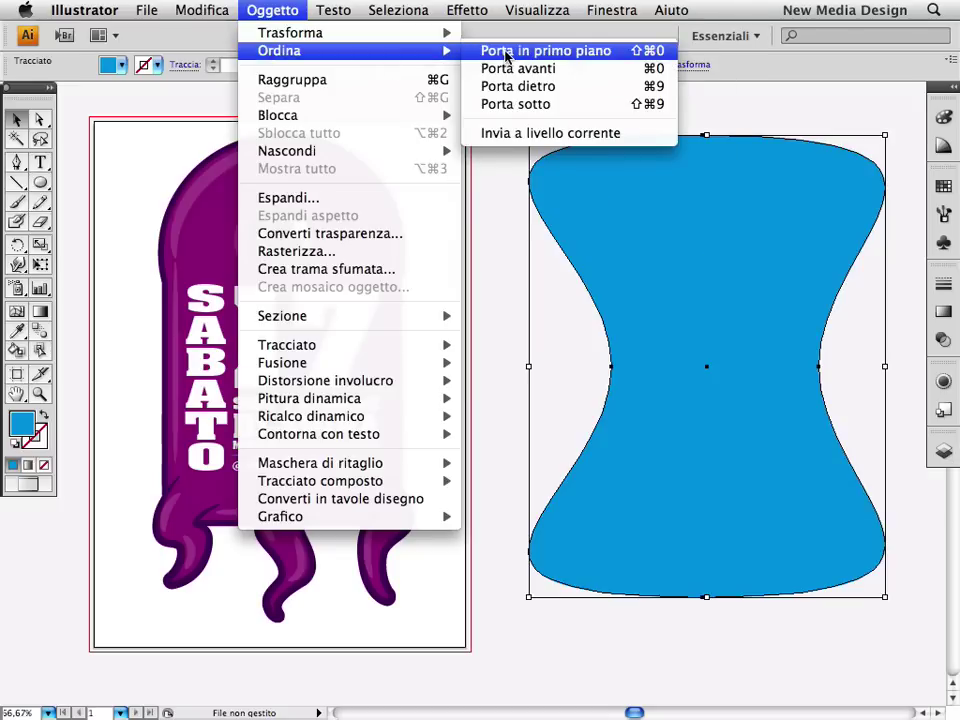
left_click(514, 180)
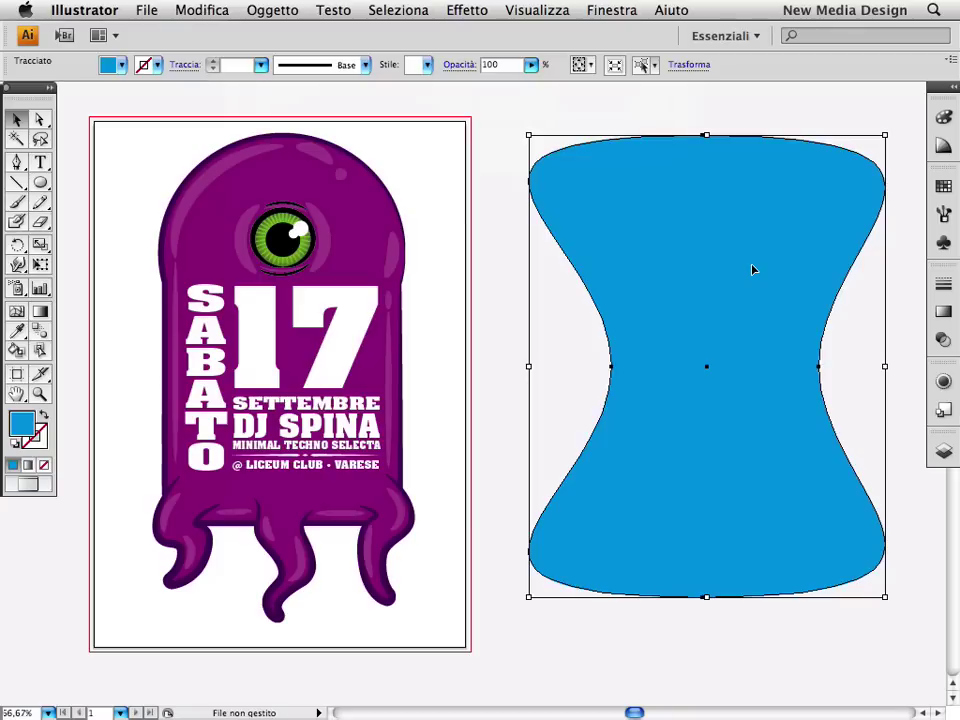
Marquee-select the poster with the blue hourglass and apply Crea con oggetto in primo piano
left_click(500, 296)
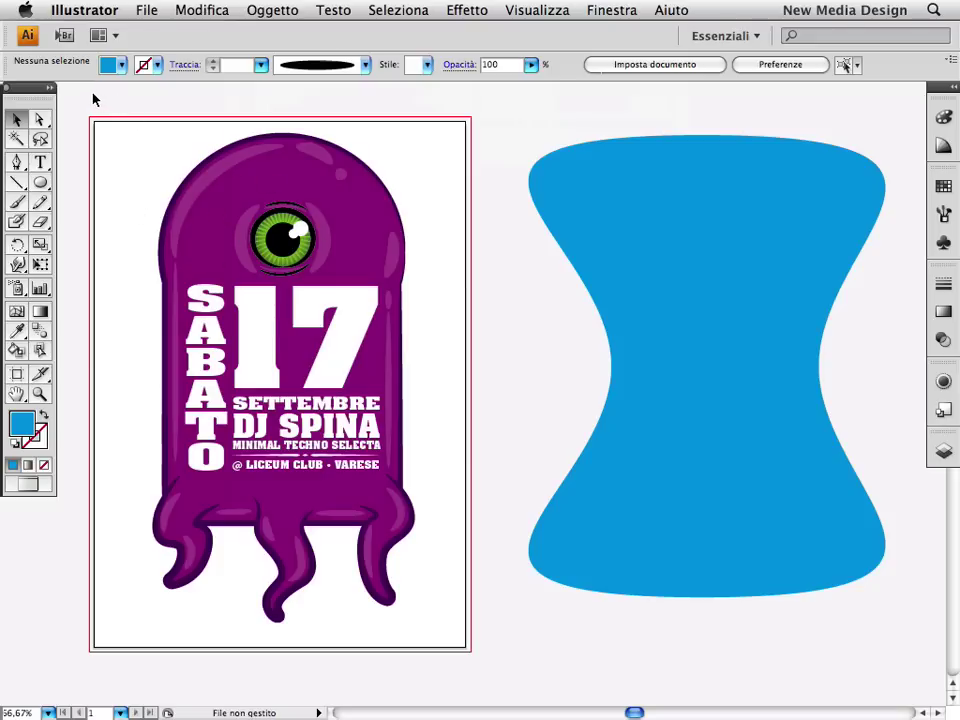
left_click_drag(94, 99, 897, 684)
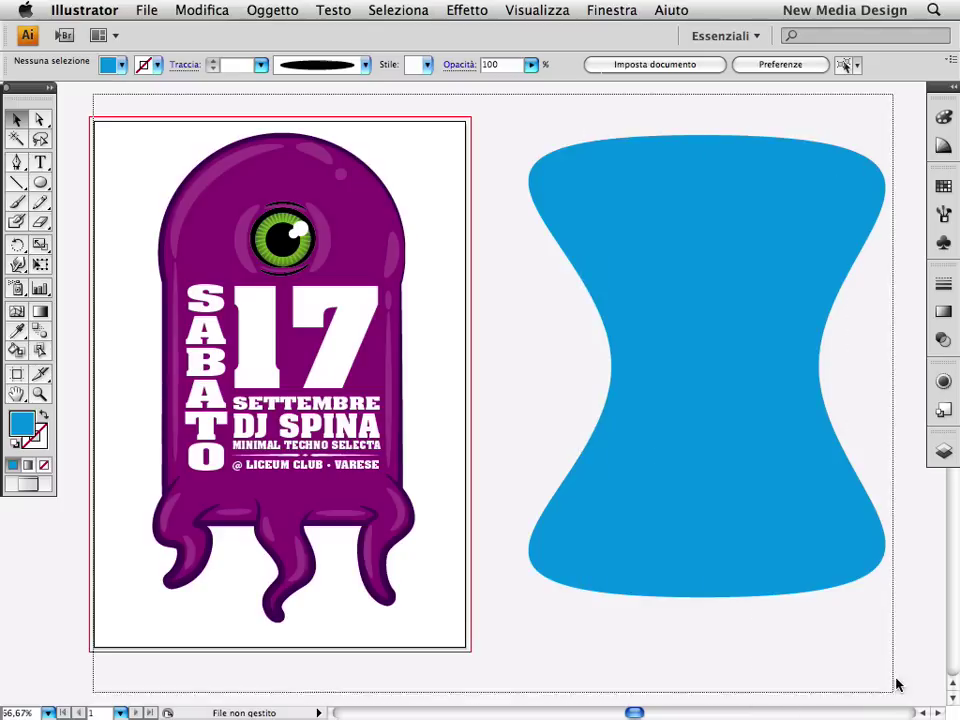
left_click_drag(897, 684, 913, 669)
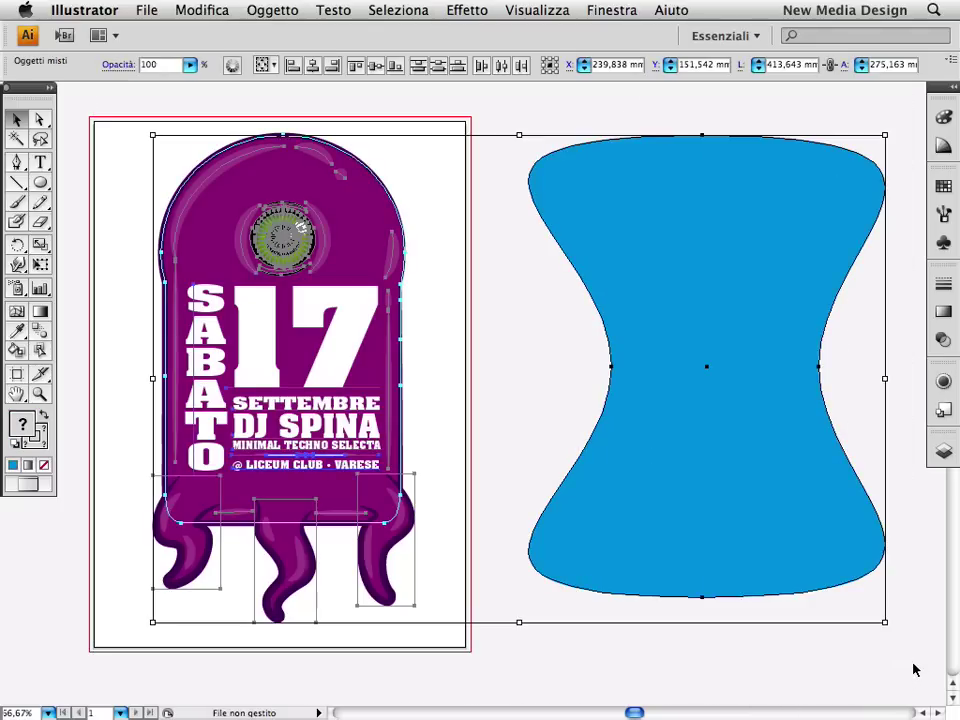
left_click(272, 8)
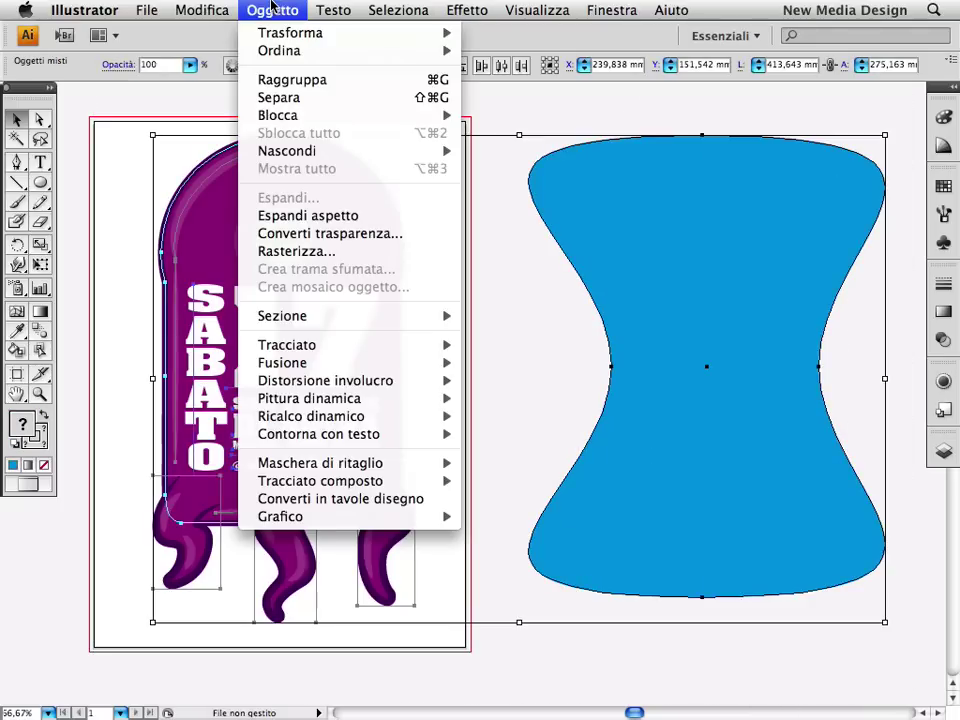
mouse_move(325, 380)
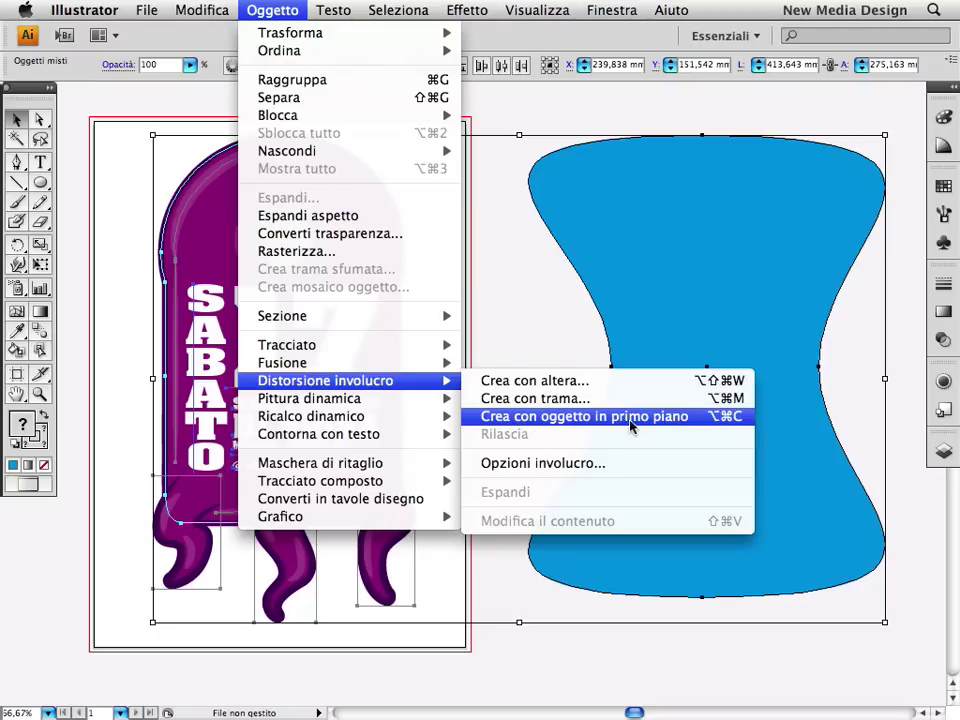
left_click(642, 416)
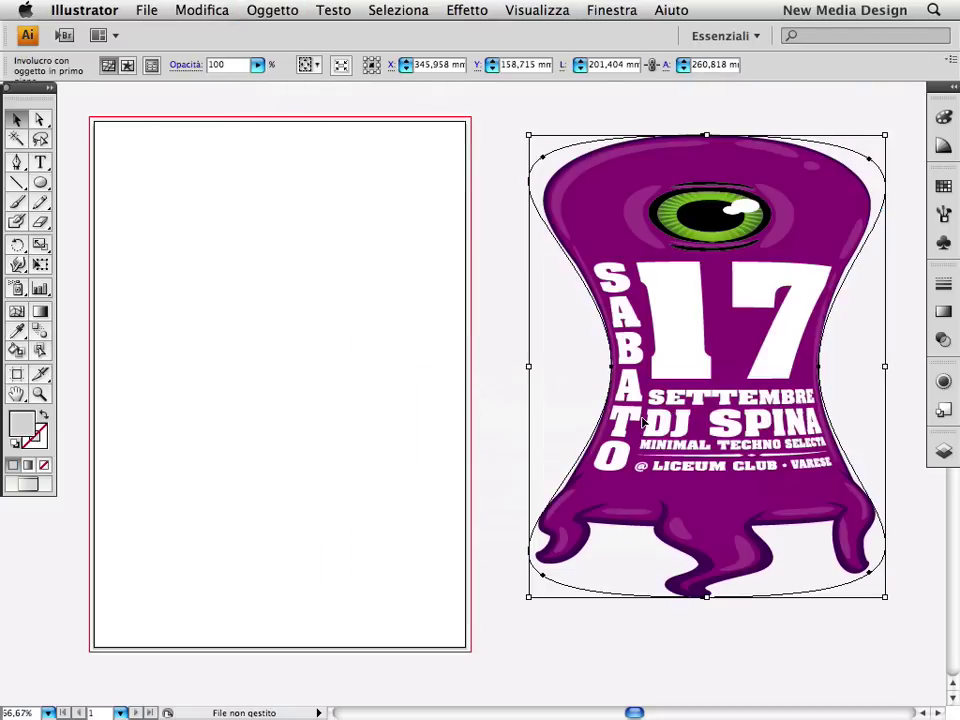
left_click(490, 395)
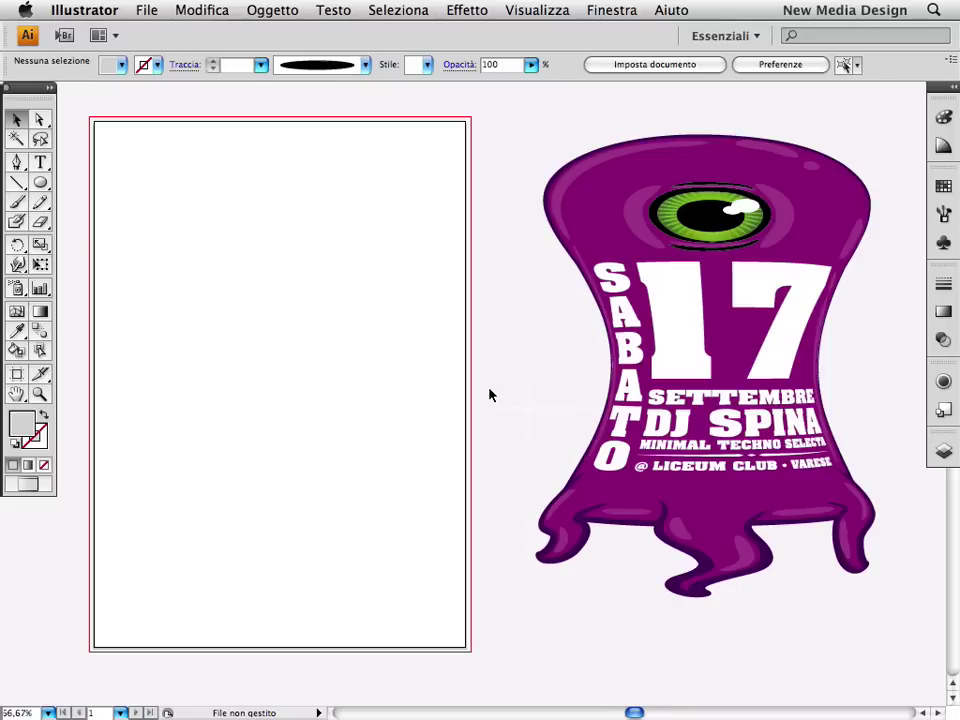
Undo the hourglass warp and blue shape, fit the artboard, and pick the Warp tool
key("ctrl+z")
key("ctrl+z")
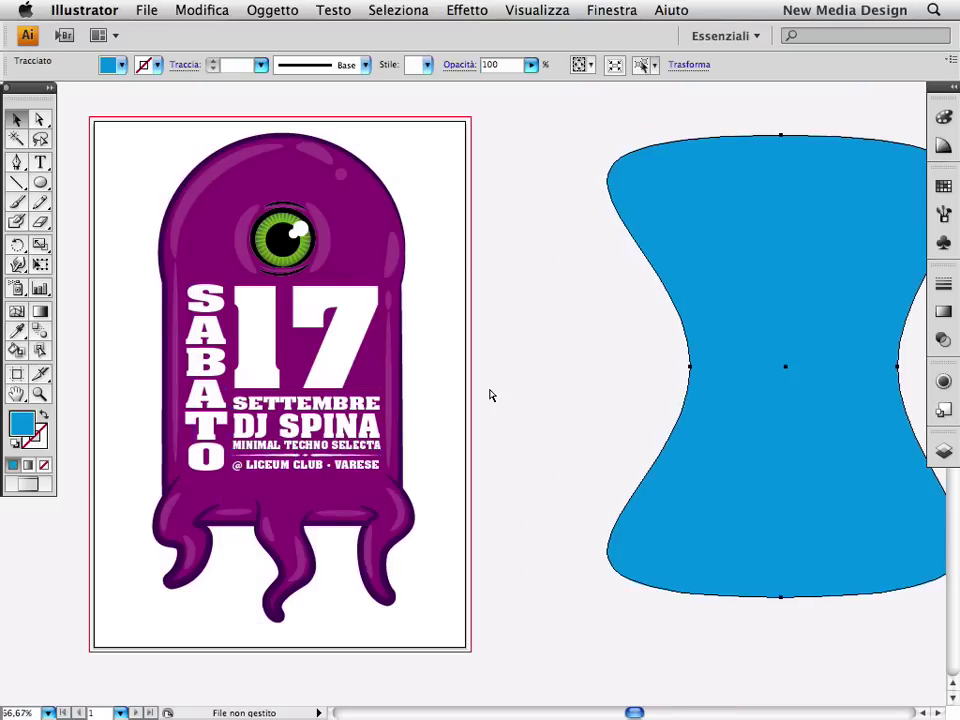
key("ctrl+z")
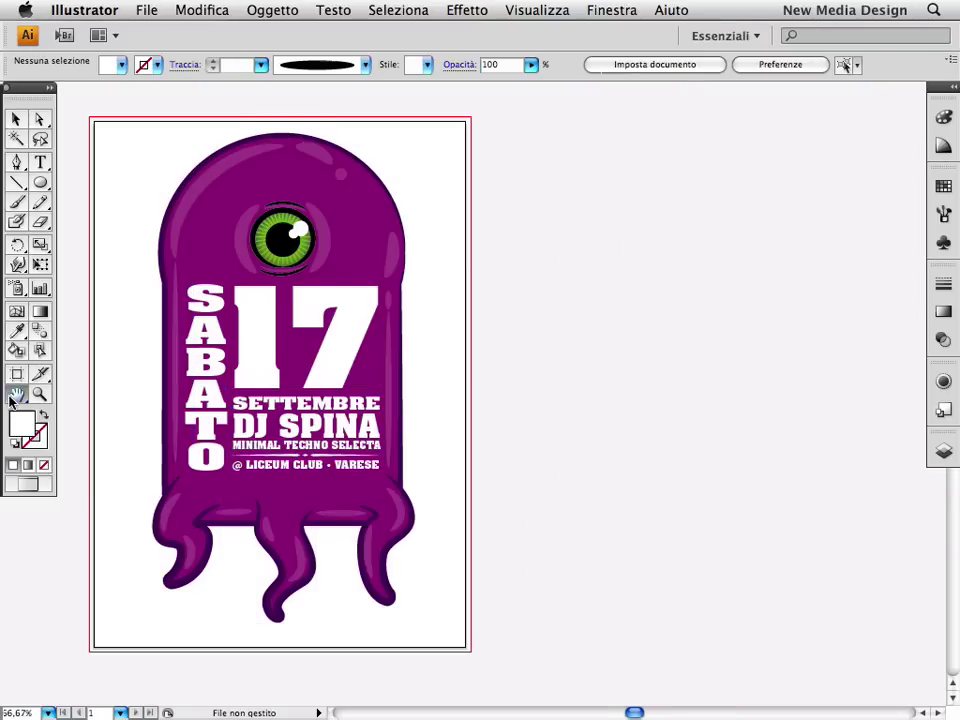
double_click(16, 395)
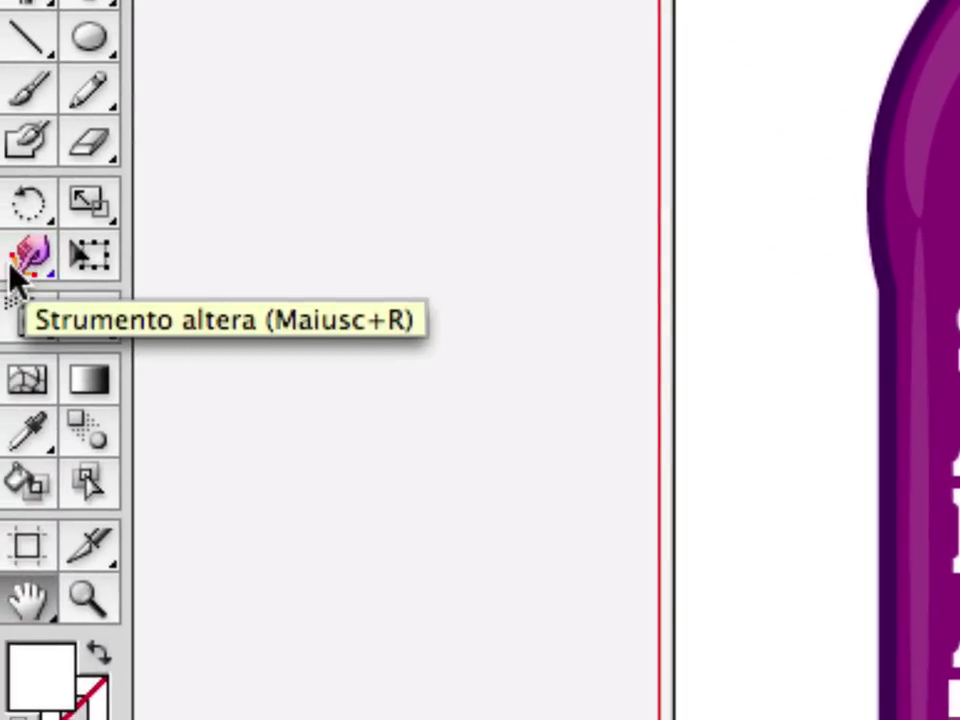
left_click(12, 272)
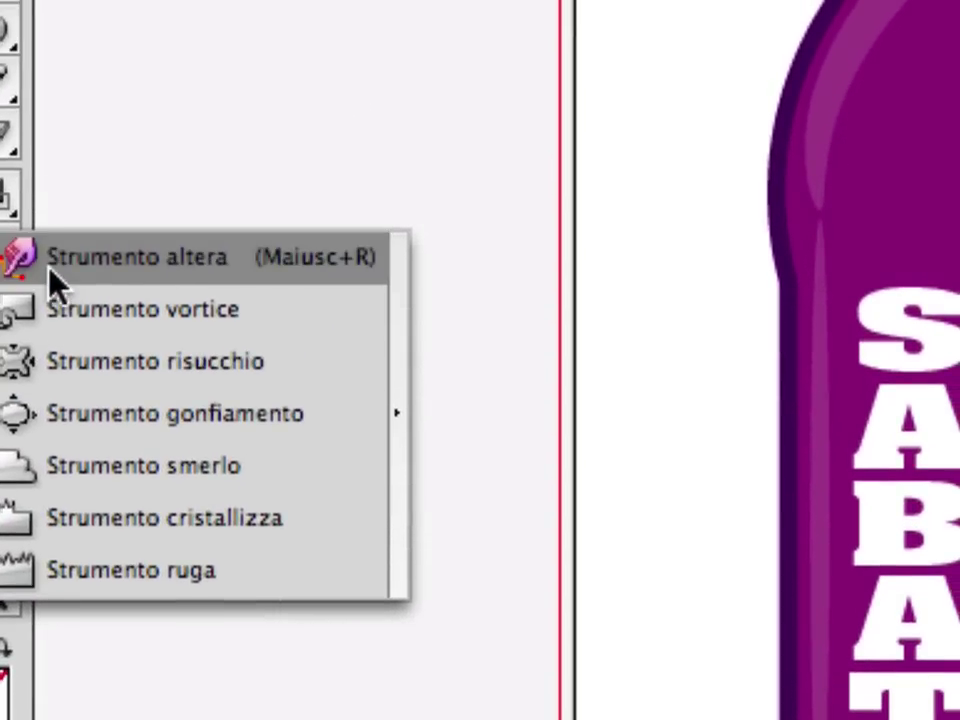
left_click(49, 270)
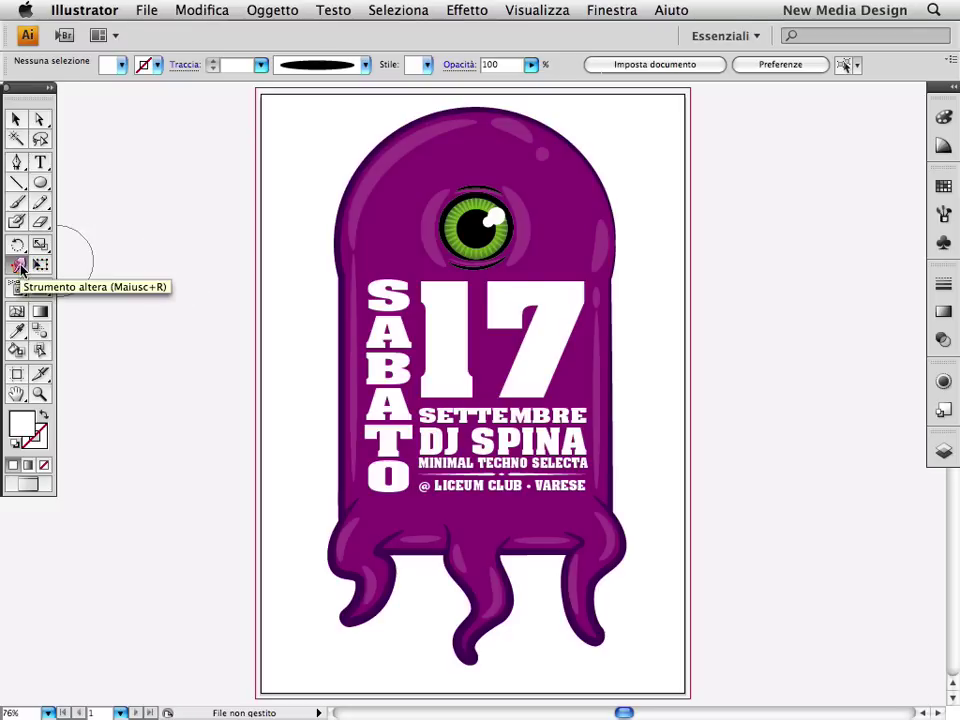
double_click(18, 265)
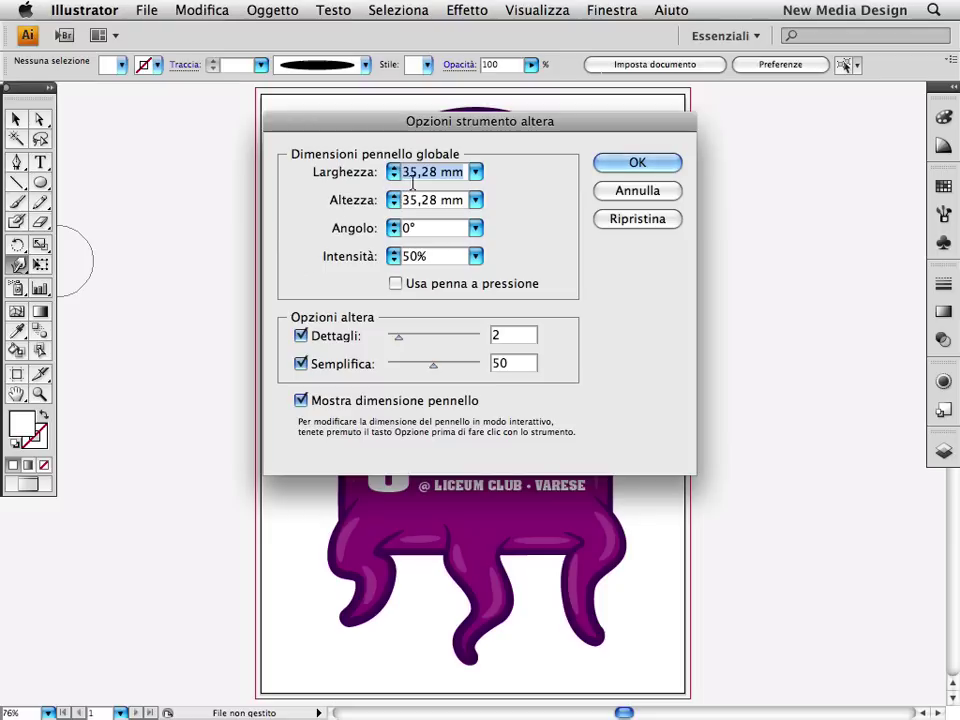
left_click(625, 165)
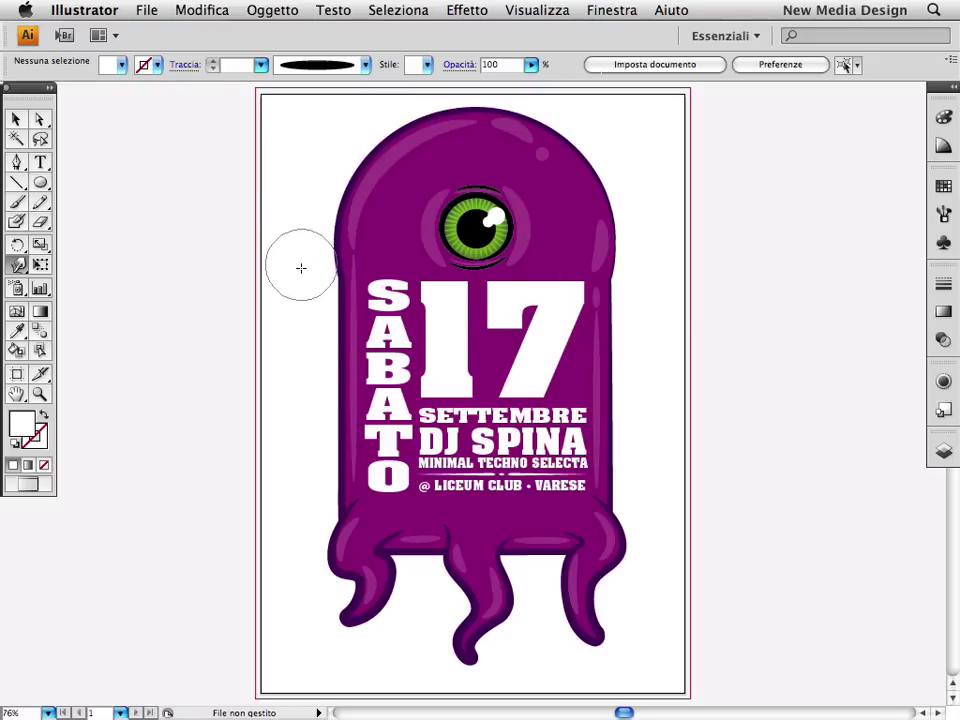
left_click_drag(301, 267, 480, 364)
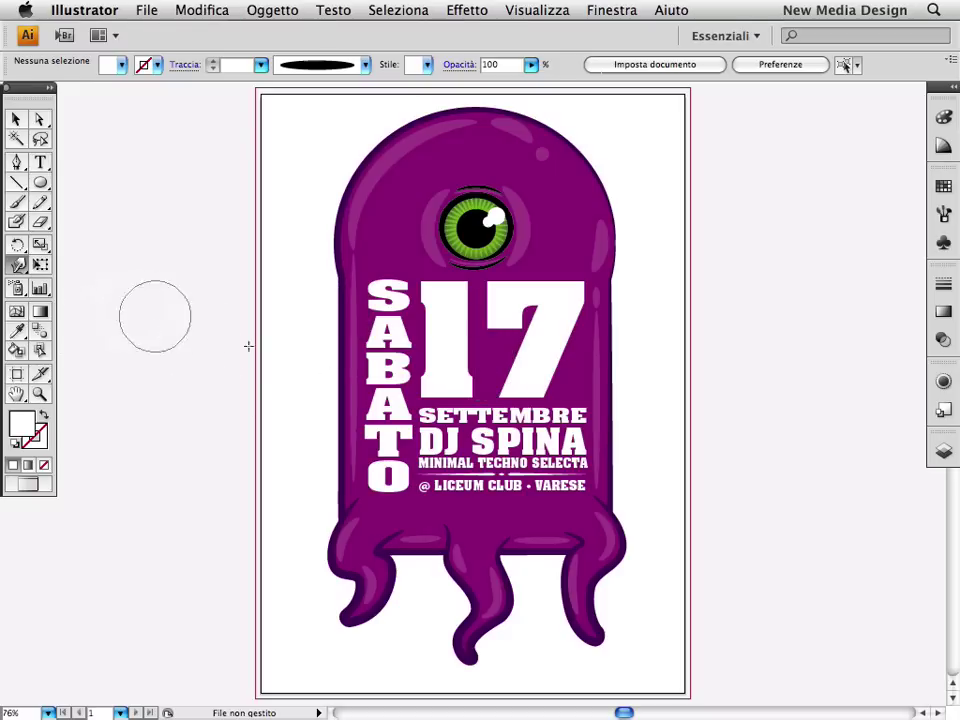
left_click_drag(478, 357, 464, 357)
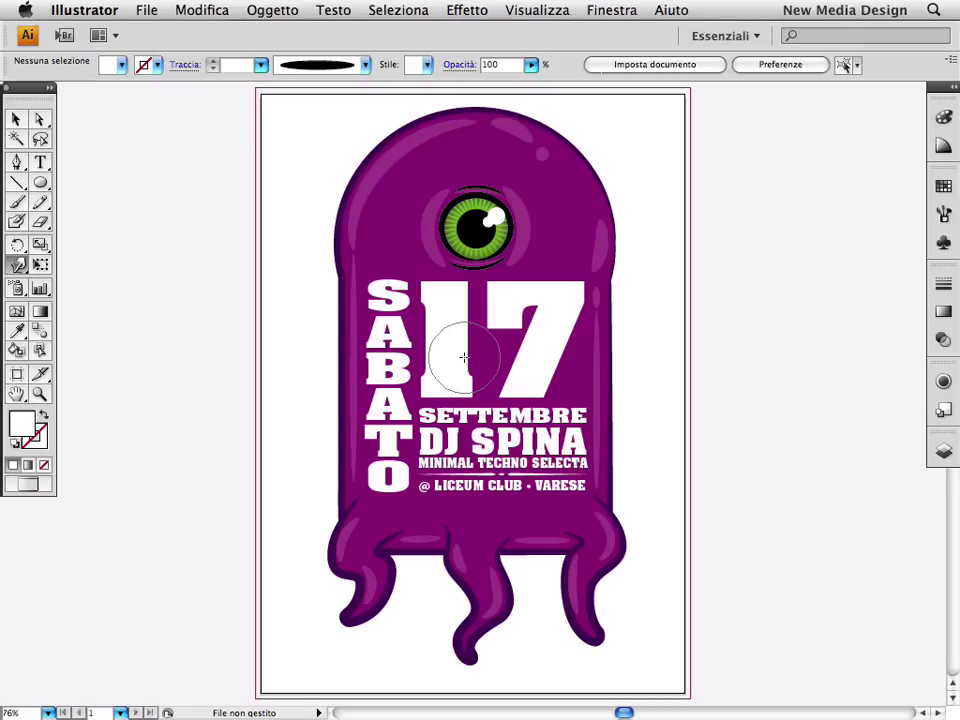
left_click(16, 119)
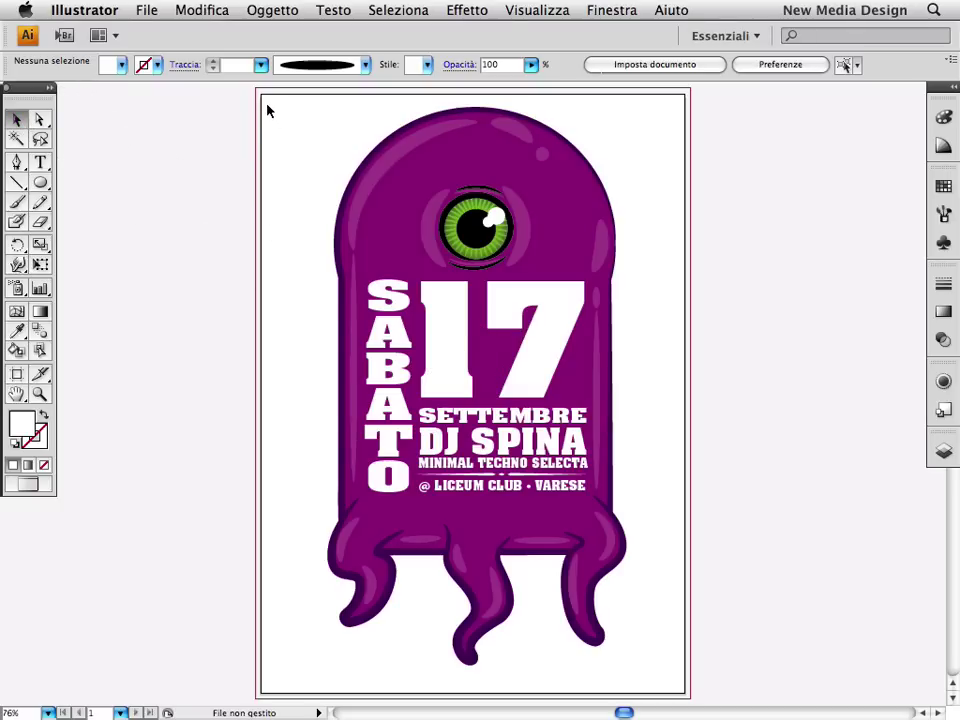
Select all the monster artwork, try the Warp tool, and dismiss the text-needs-outlines alert
mouse_move(266, 104)
left_mouse_down()
mouse_move(693, 633)
mouse_move(703, 676)
left_mouse_up()
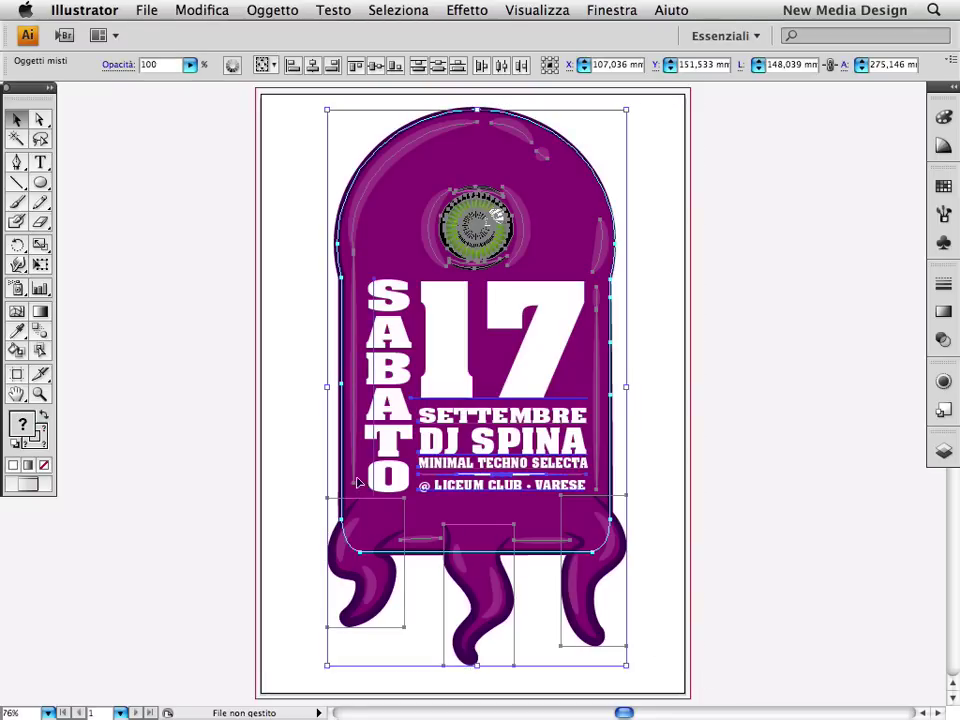
left_click(18, 265)
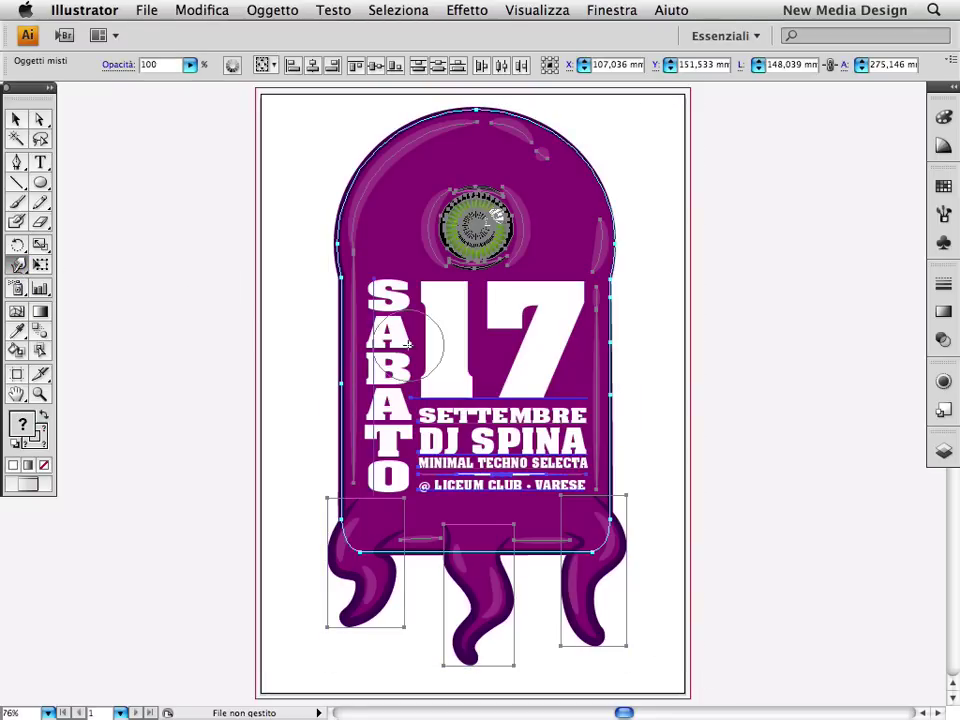
left_click(341, 340)
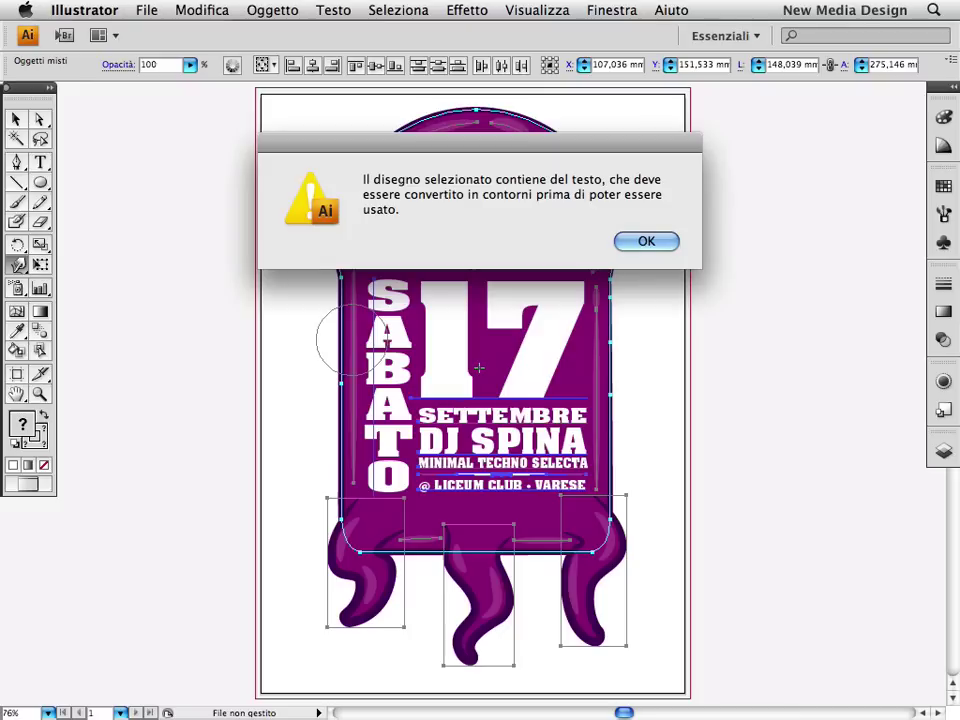
left_click(669, 237)
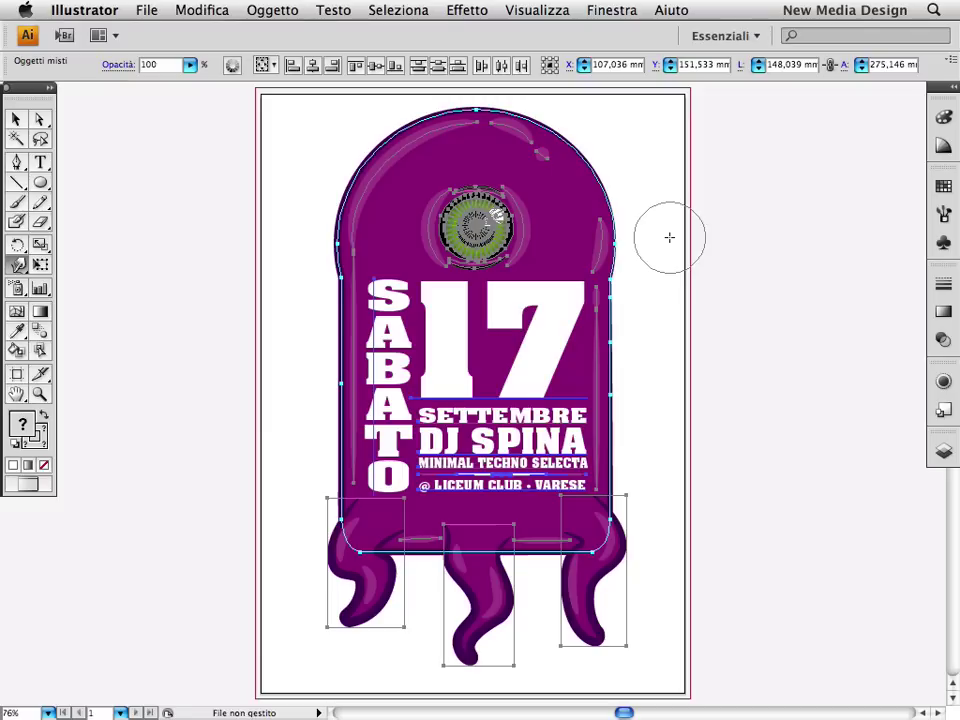
Apply a Crea con trama envelope of 4 rows and 4 columns, with preview on
left_click(278, 9)
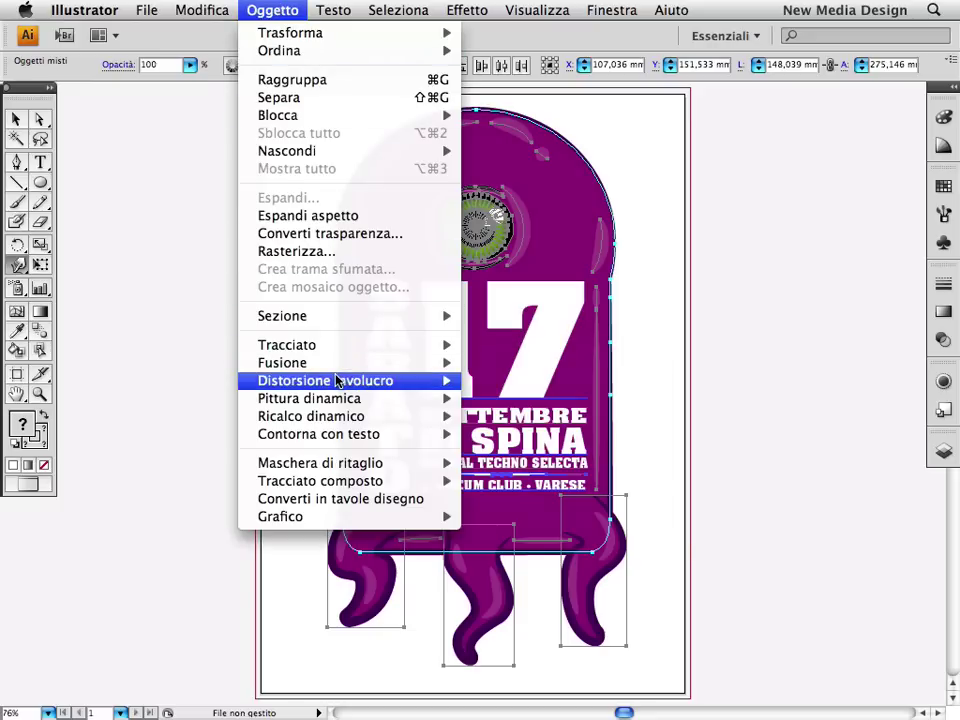
mouse_move(325, 380)
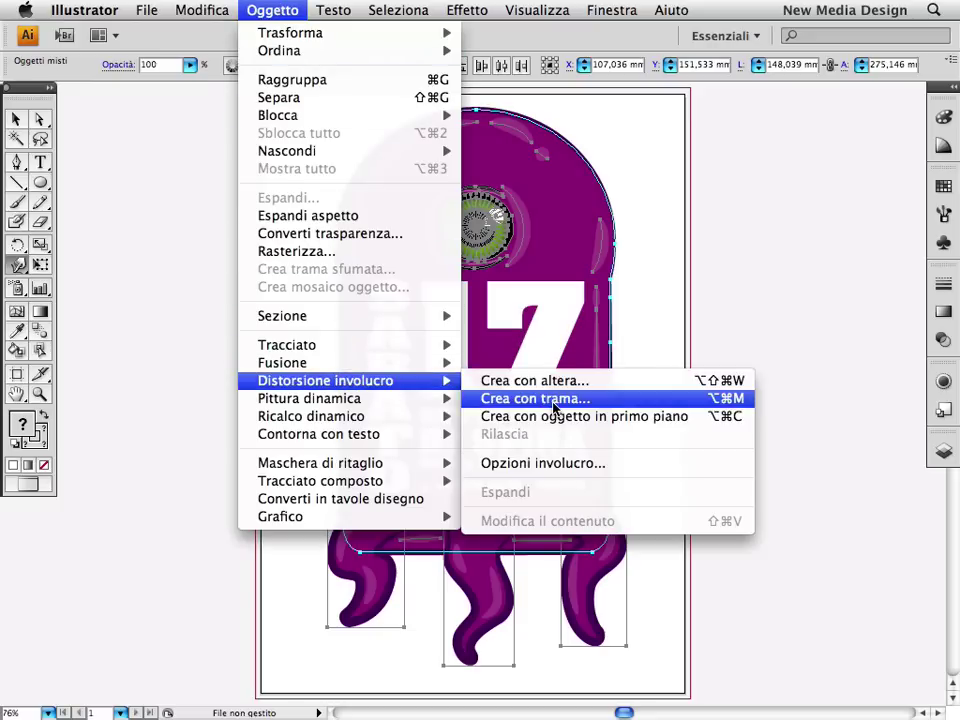
left_click(555, 400)
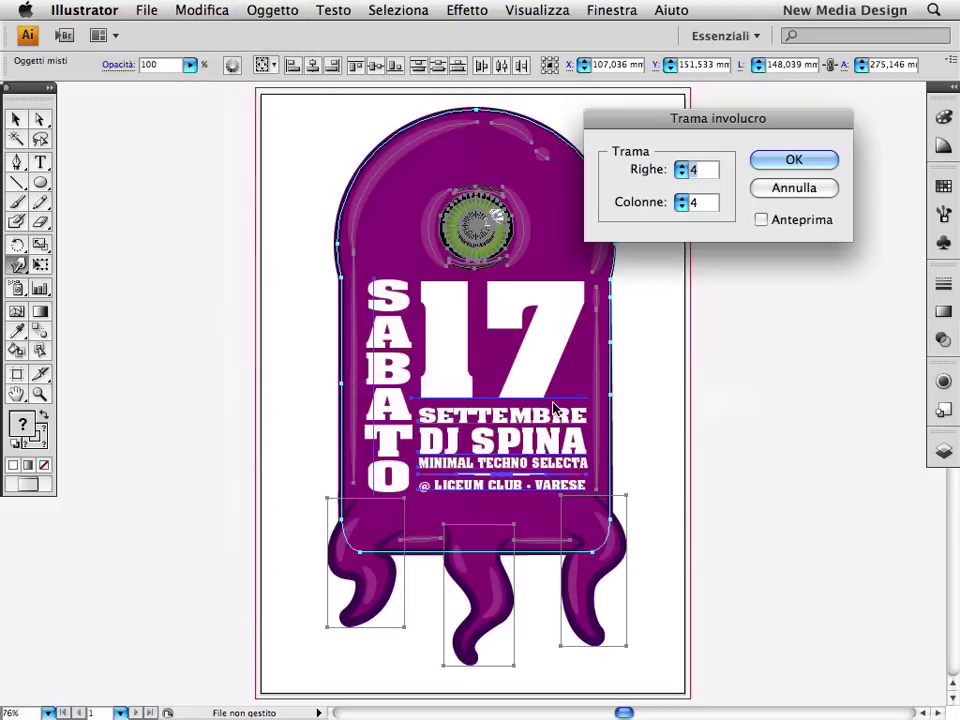
left_click(805, 222)
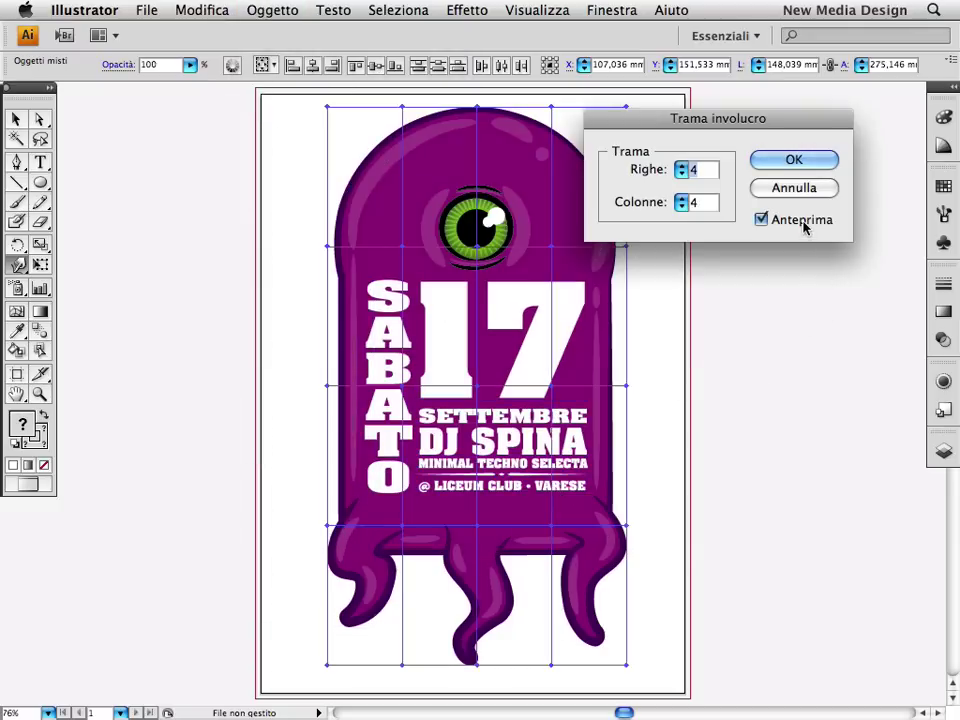
left_click(787, 161)
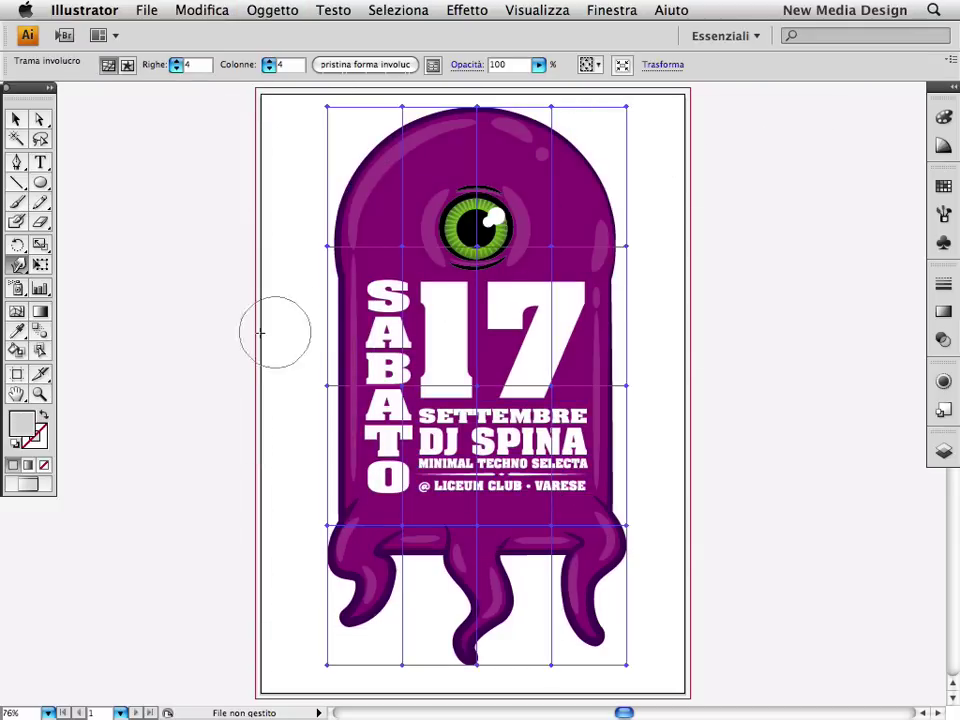
Warp the envelope's left edge, the 17 text, LICEUM CLUB area and middle tentacle
left_click(19, 265)
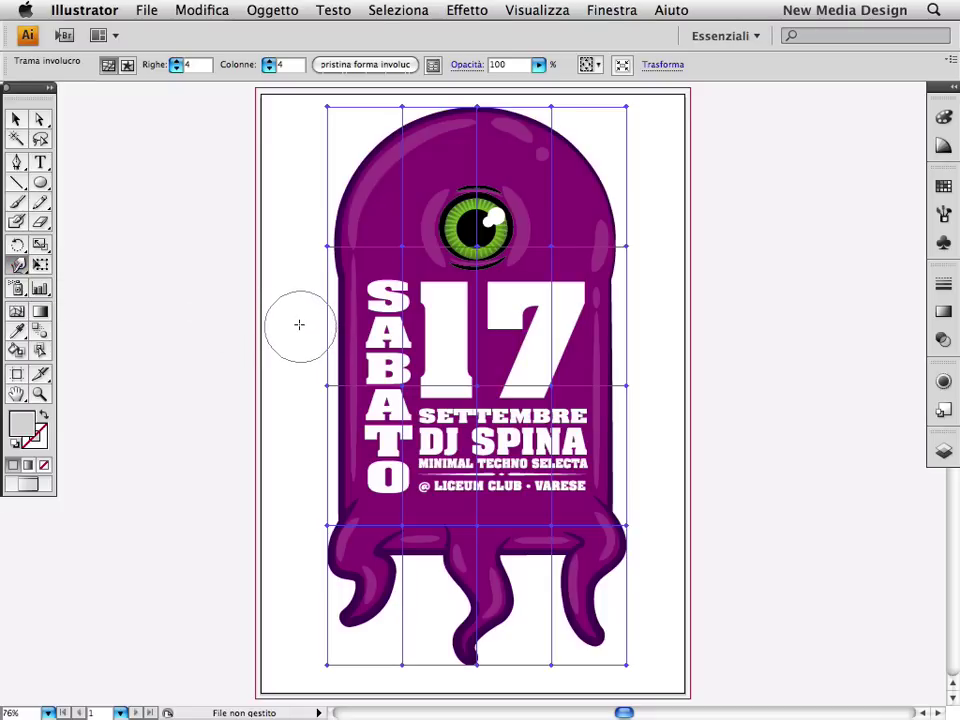
mouse_move(306, 328)
left_mouse_down()
mouse_move(456, 360)
mouse_move(439, 600)
left_mouse_up()
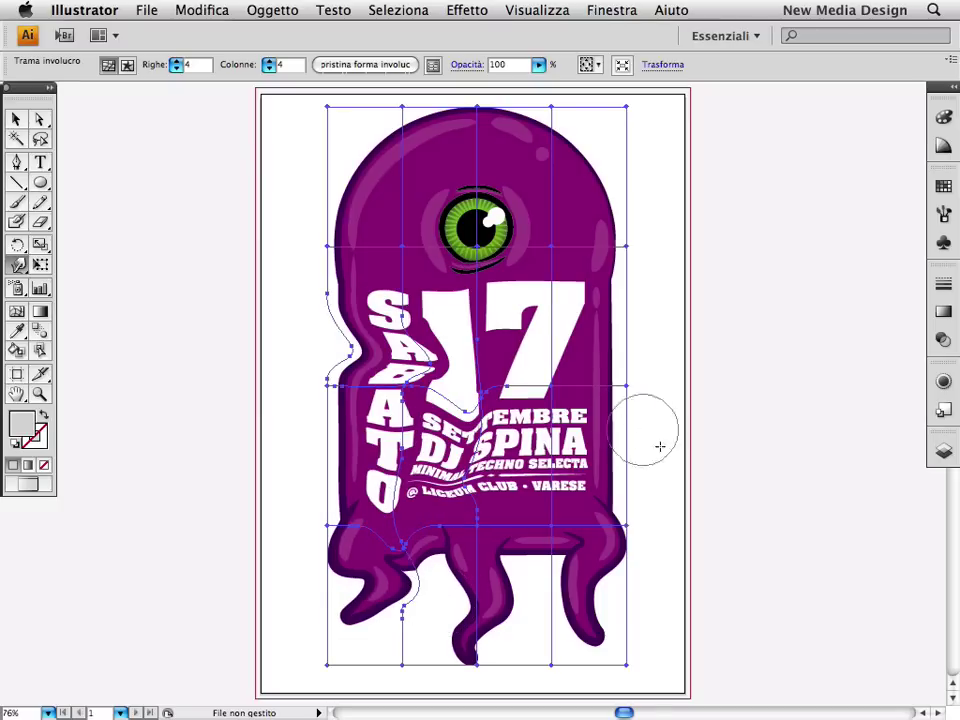
left_click_drag(660, 446, 625, 212)
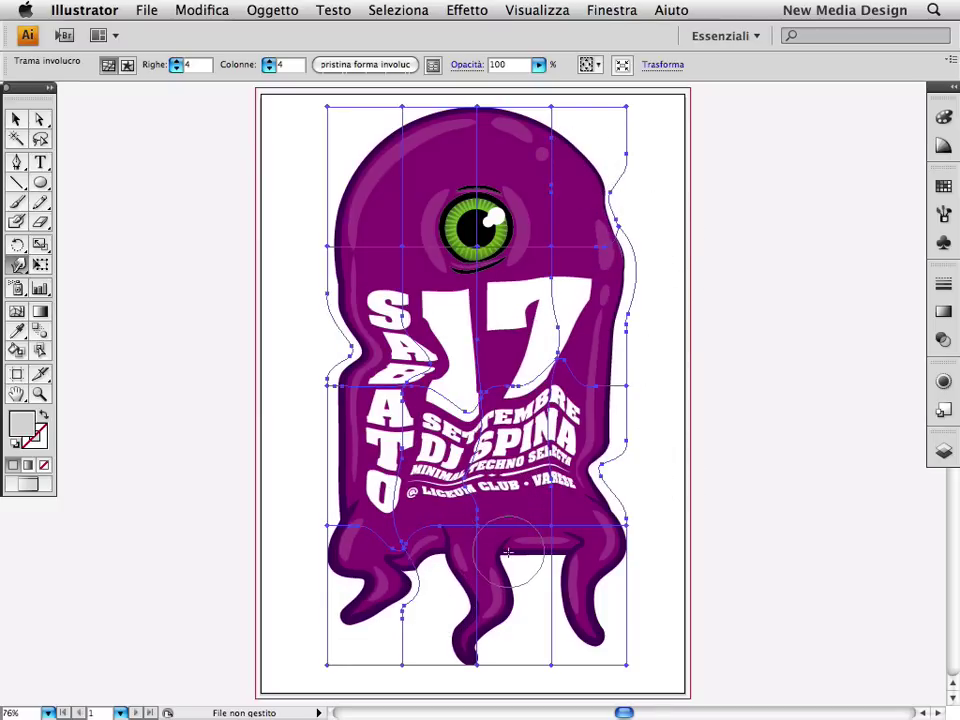
left_click_drag(502, 502, 480, 570)
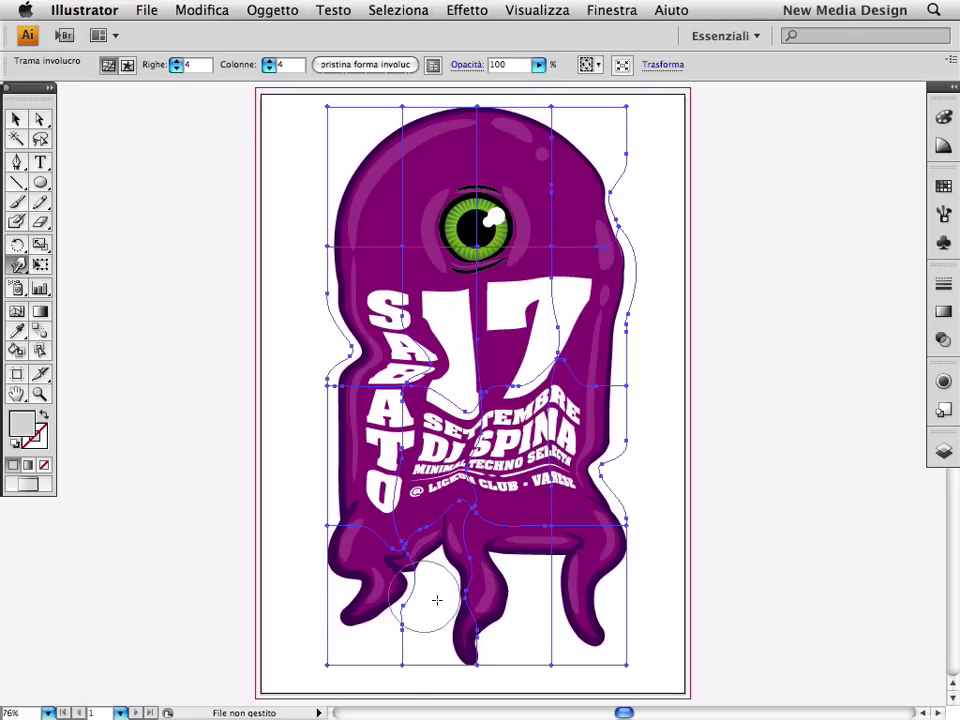
left_click_drag(446, 606, 330, 606)
left_click_drag(308, 443, 318, 418)
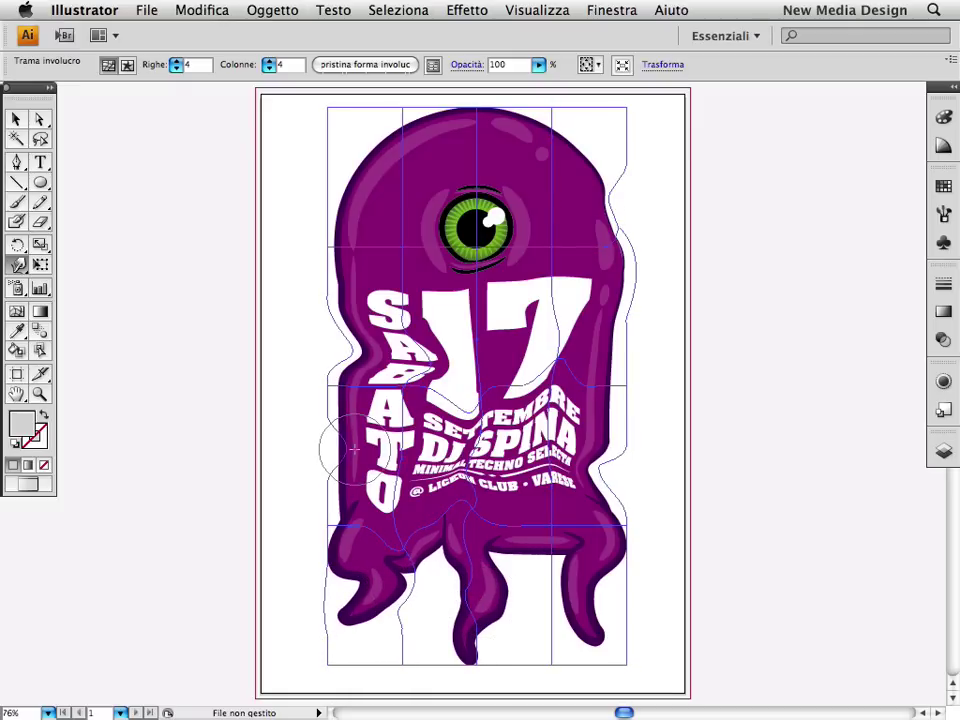
Warp the head's upper left, upper right and top contours into wobbly bulges and a notch
mouse_move(321, 236)
left_mouse_down()
mouse_move(340, 246)
mouse_move(334, 238)
left_mouse_up()
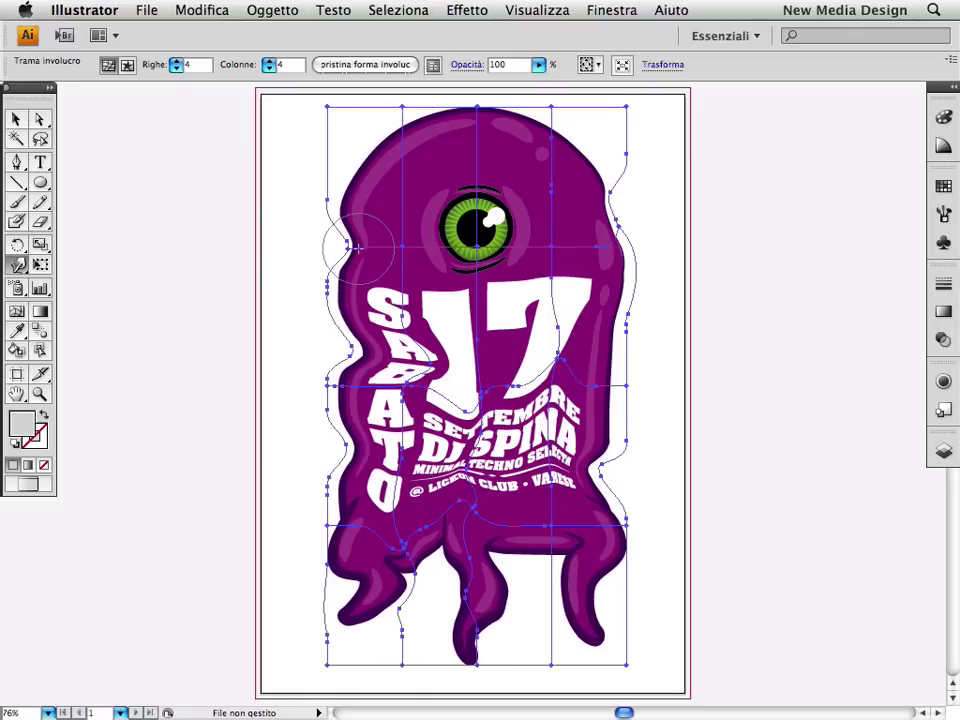
left_click_drag(617, 228, 632, 203)
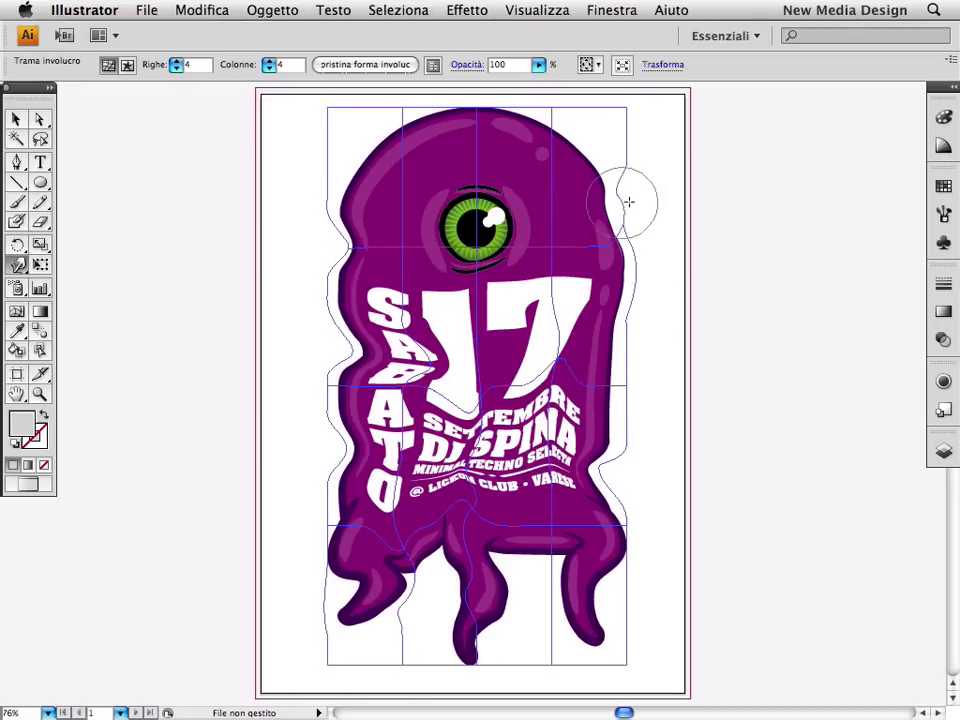
left_click_drag(469, 111, 470, 120)
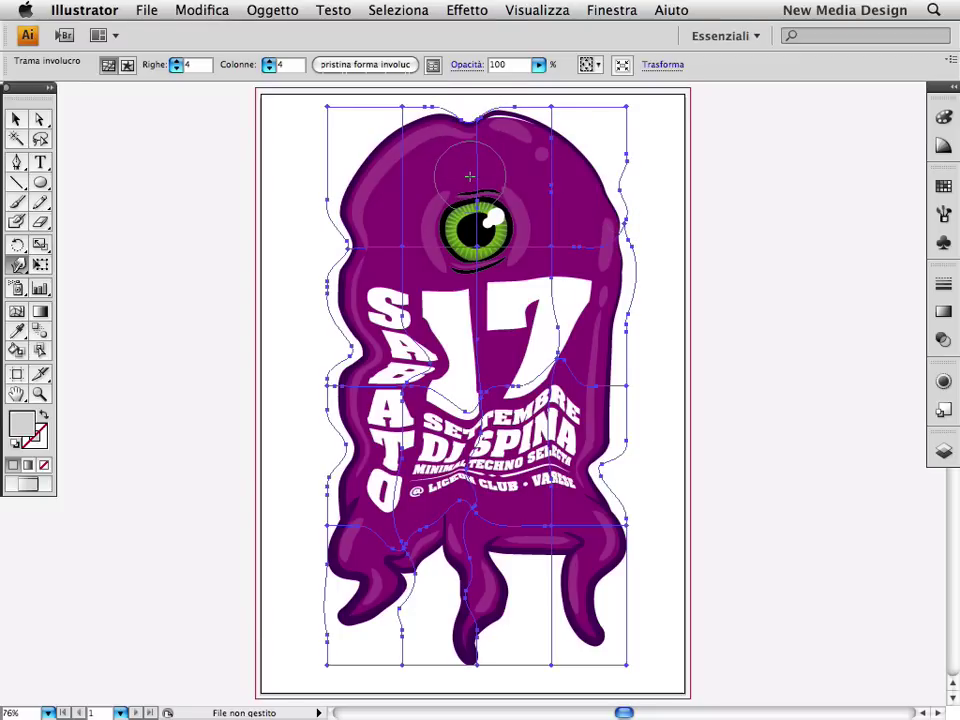
left_click_drag(401, 196, 410, 188)
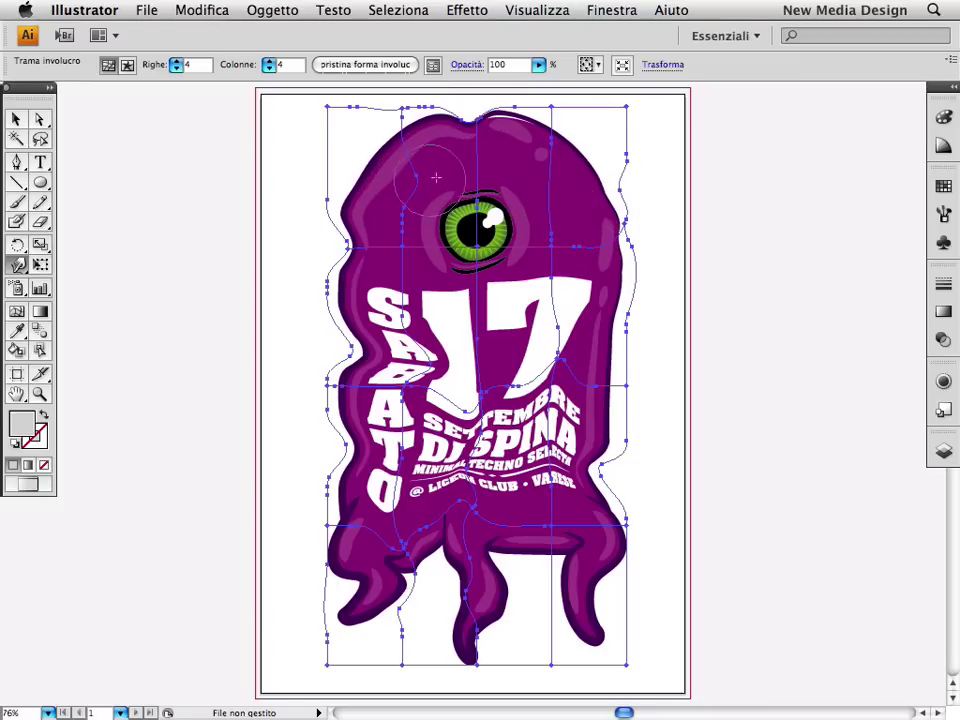
left_click_drag(420, 120, 434, 113)
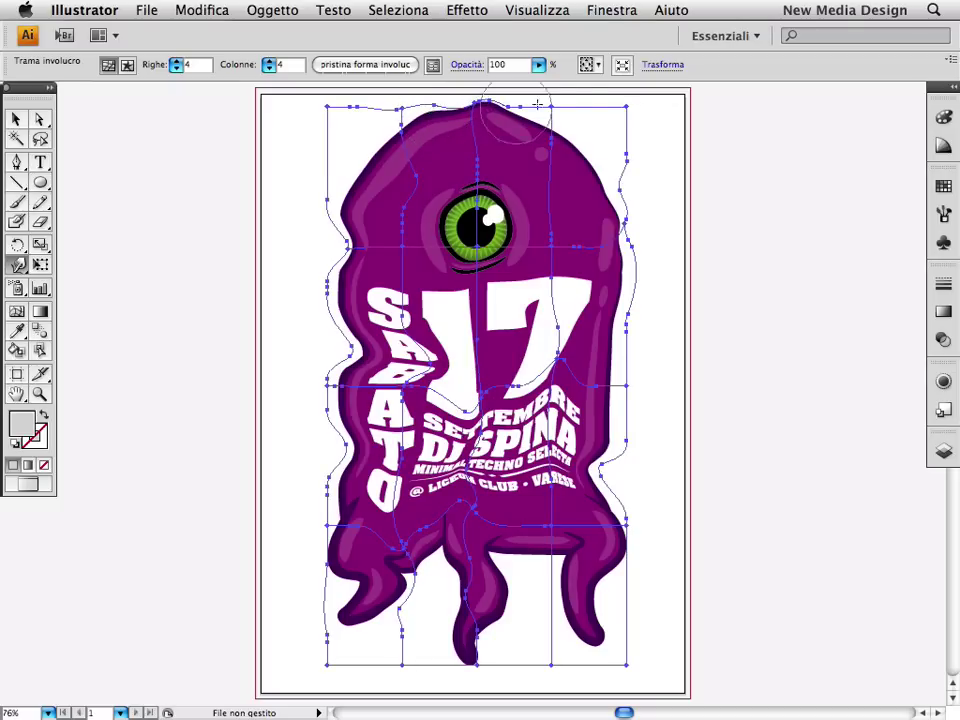
Edit the envelope contents and retype the date 17 as 19 with the Type tool
left_click(128, 66)
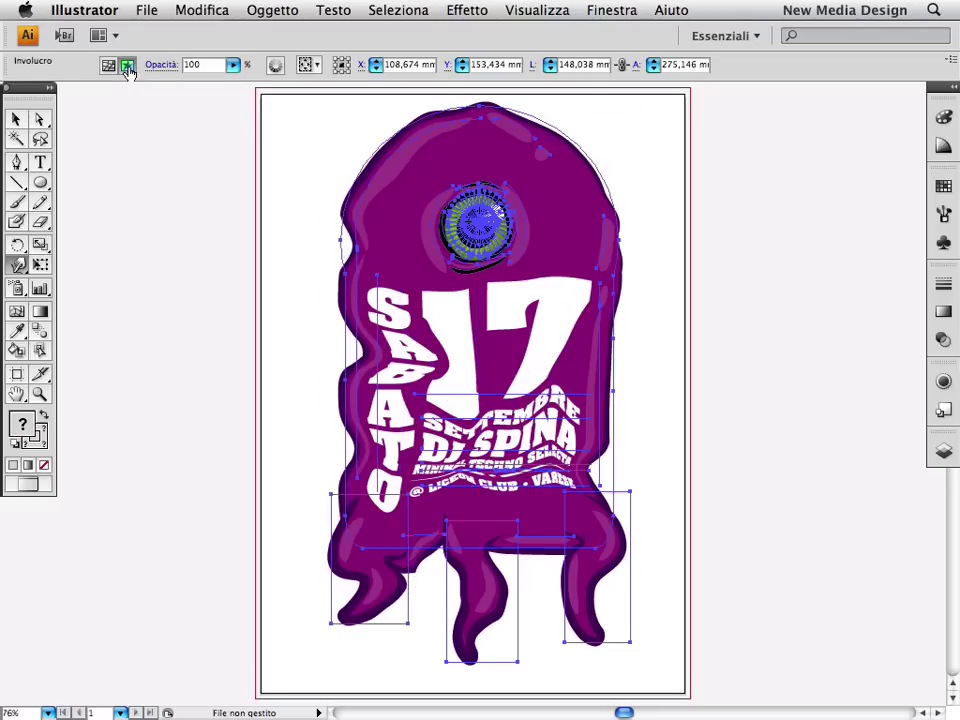
left_click(40, 162)
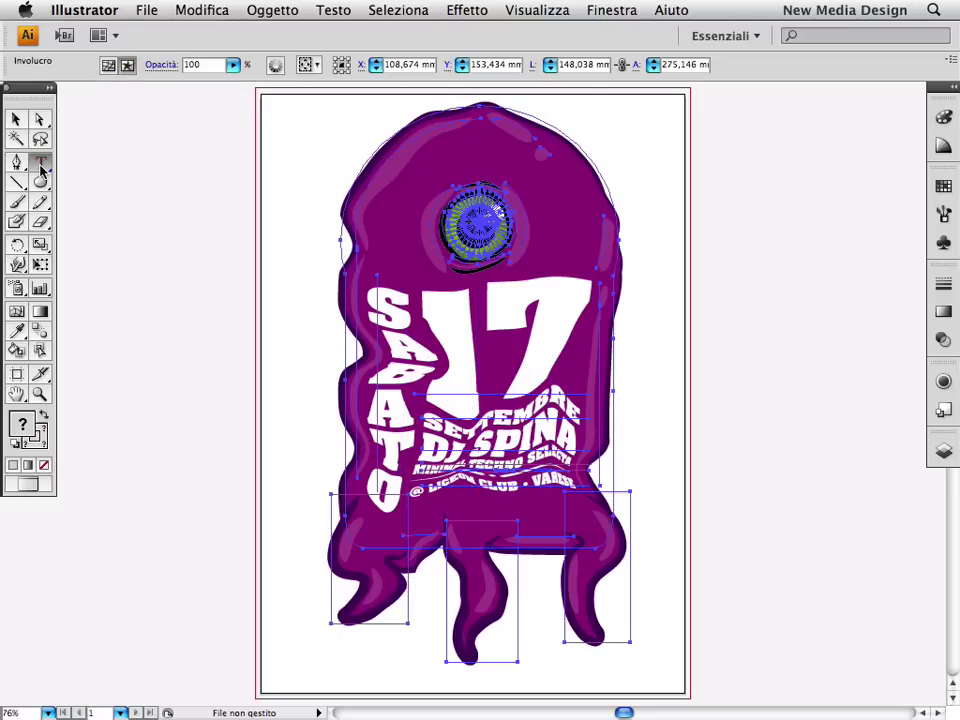
double_click(500, 326)
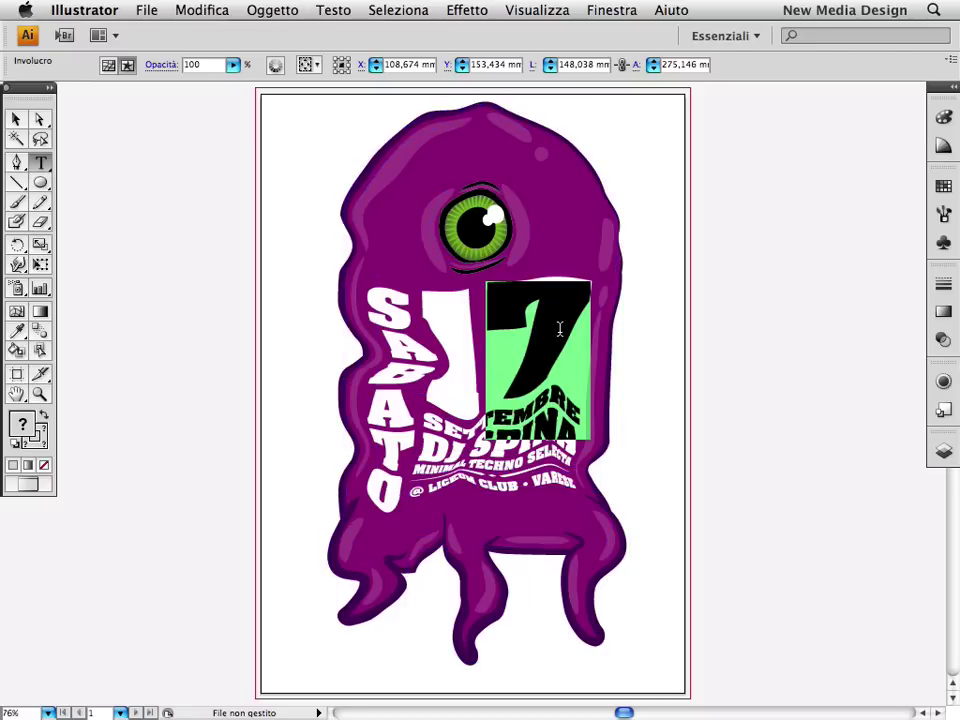
type("19")
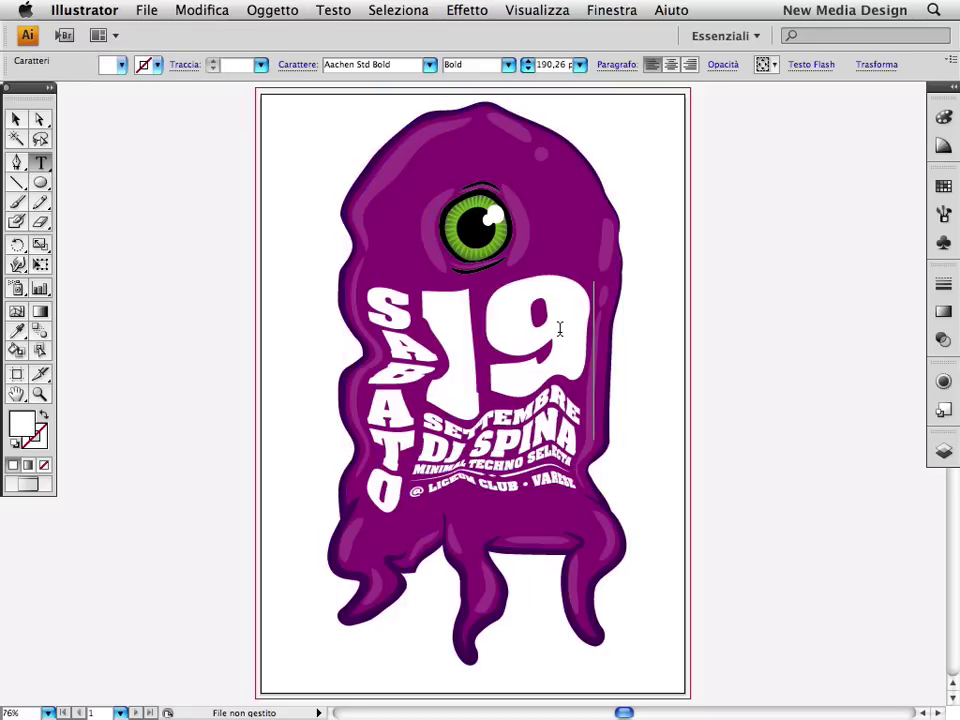
left_click(943, 450)
Hide Livello 5 so the version reading 19 and CAVEDIUM CLUB shows
left_click(736, 477)
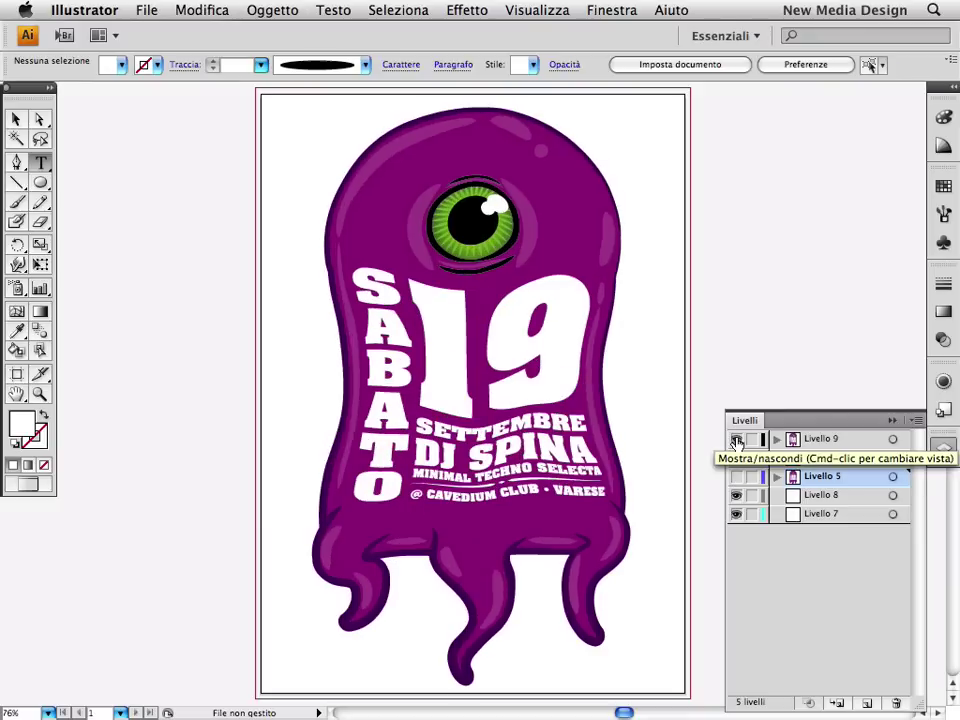